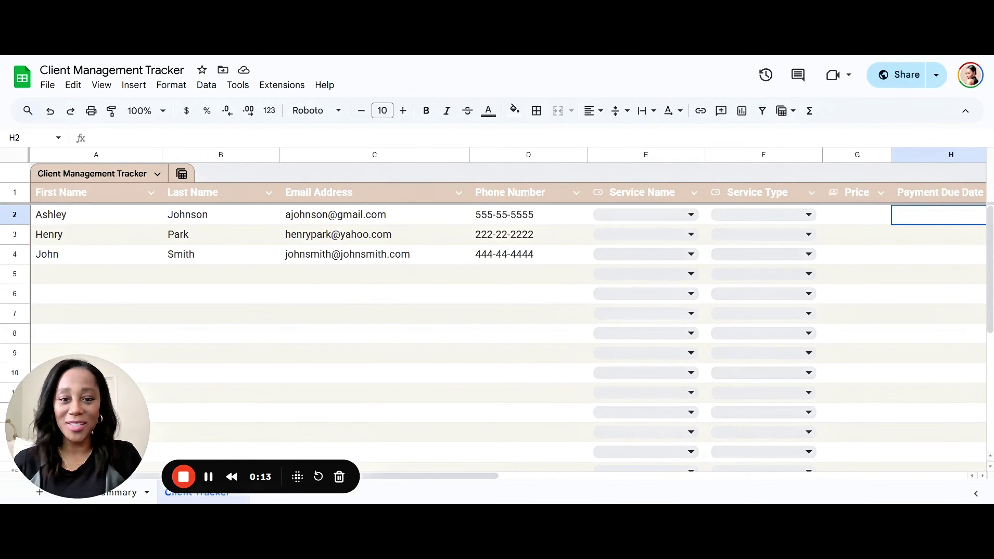
left_click(47, 86)
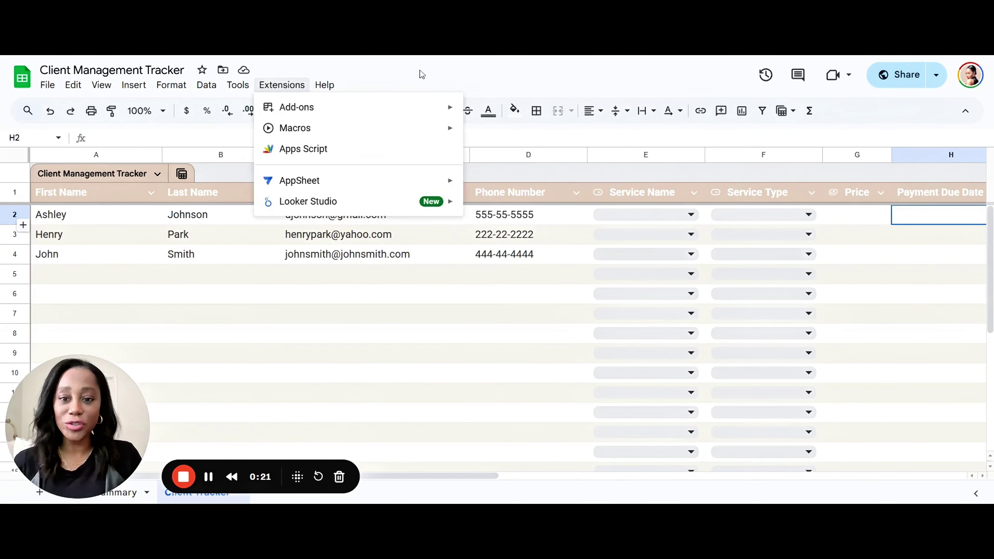
left_click(421, 74)
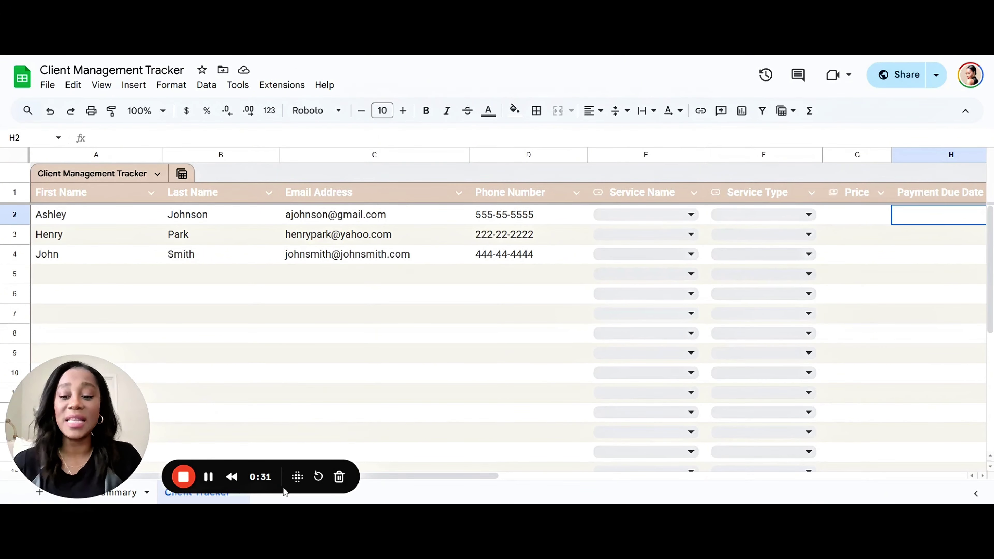
left_click_drag(106, 427, 123, 376)
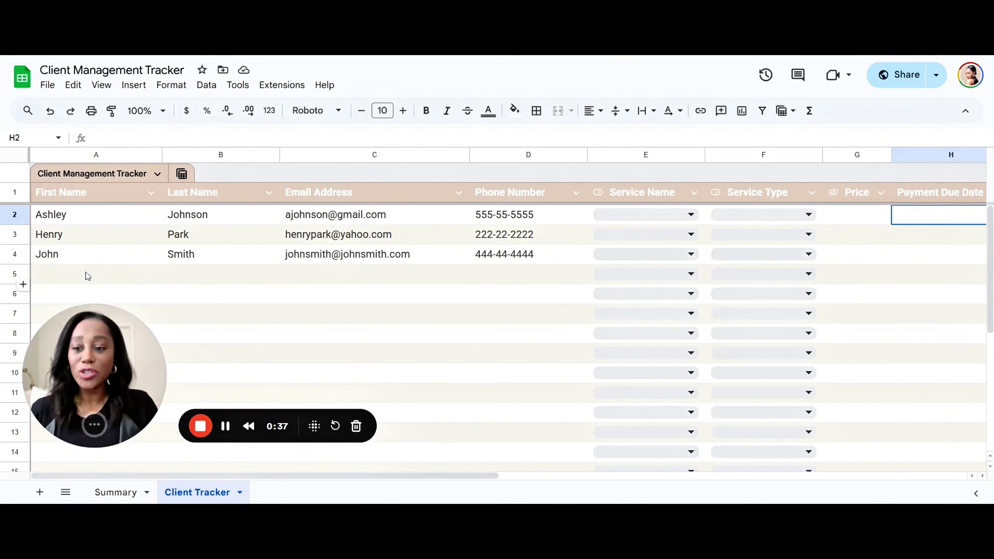
left_click_drag(92, 353, 101, 365)
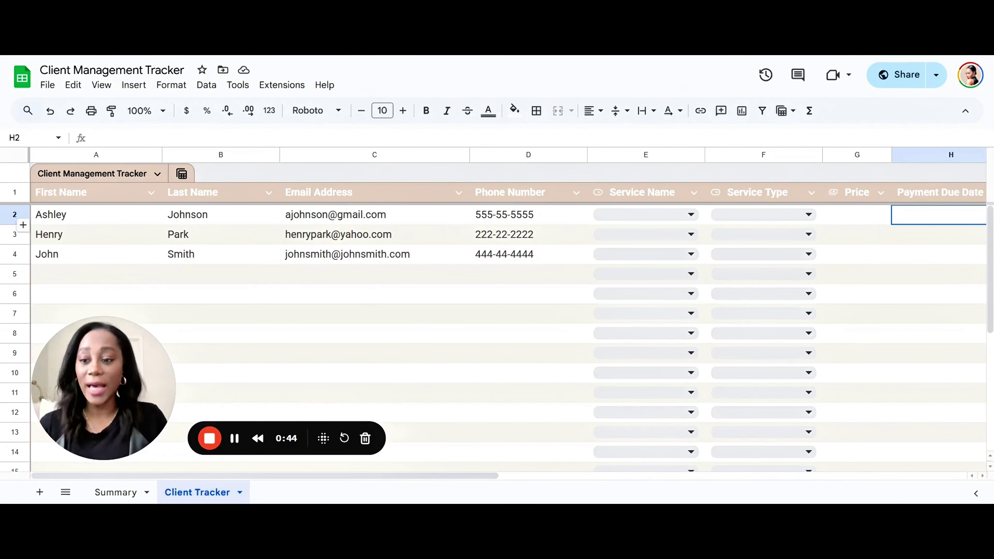
left_click(74, 218)
left_click(190, 219)
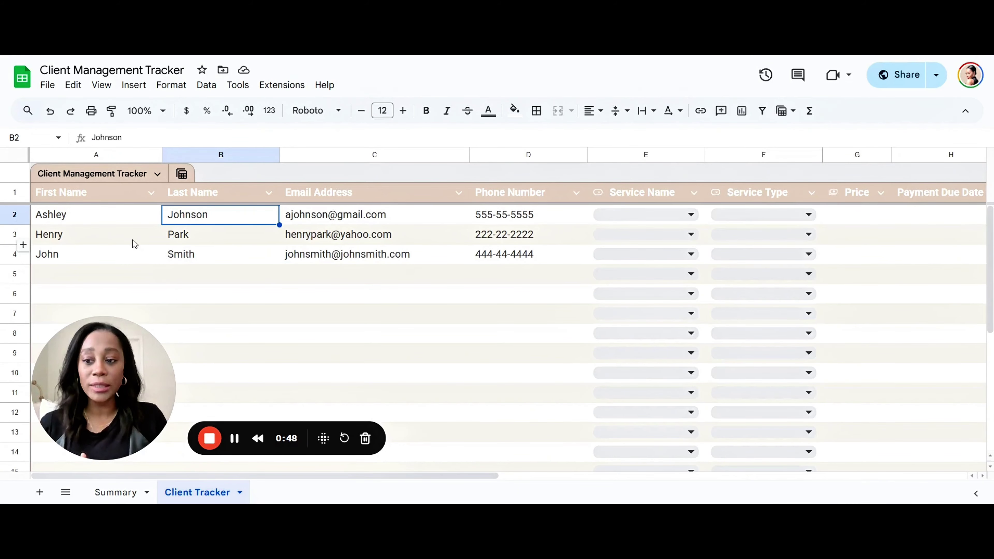
left_click(91, 241)
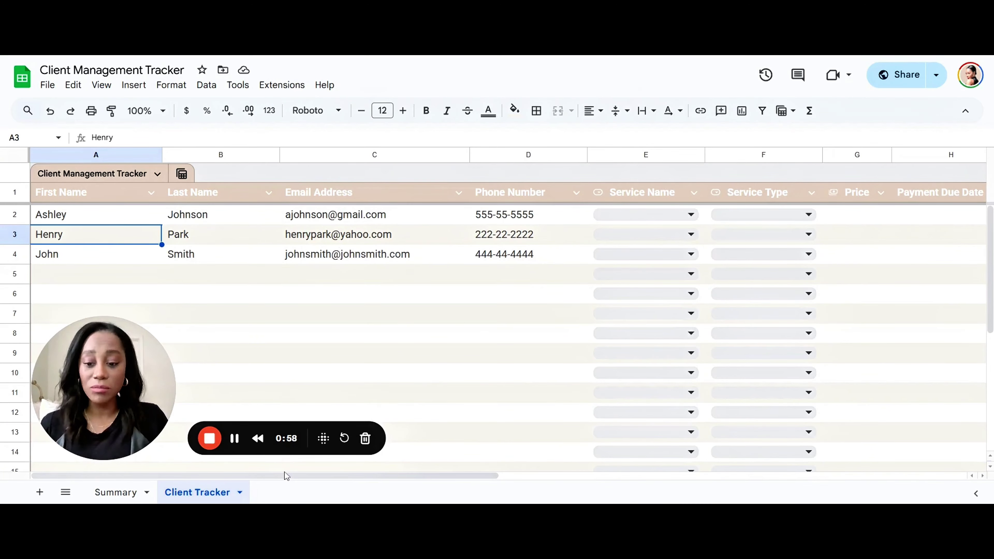
Step: Set the Service Name for rows 2, 3 and 4 to 1:1 Coaching, VIP Day and Membership
left_click_drag(280, 475, 397, 474)
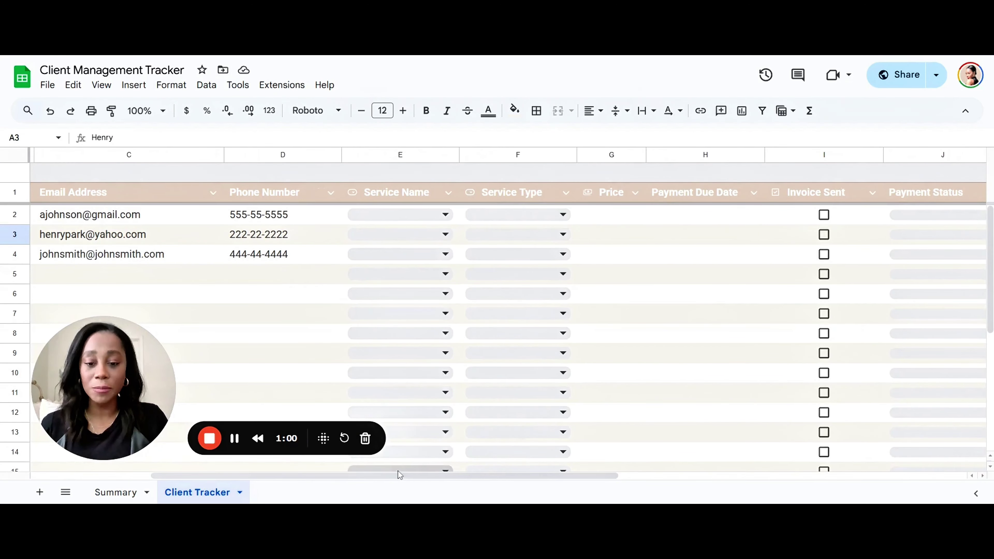
left_click(424, 214)
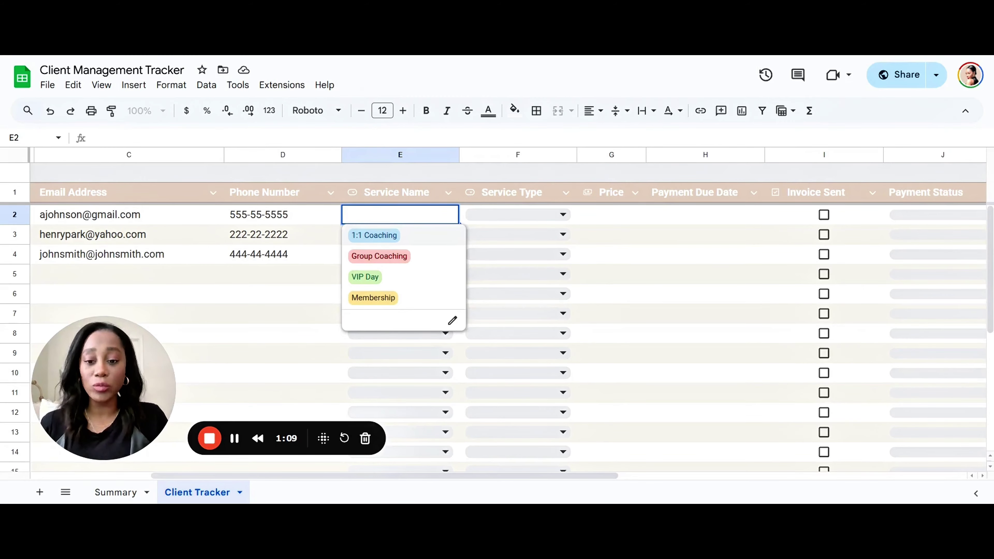
left_click(388, 235)
left_click(391, 237)
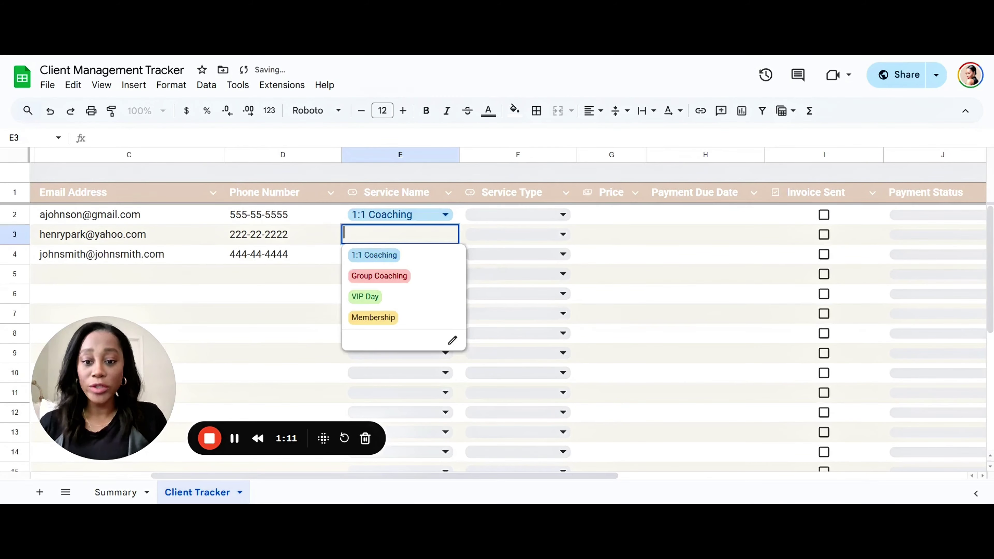
left_click(370, 297)
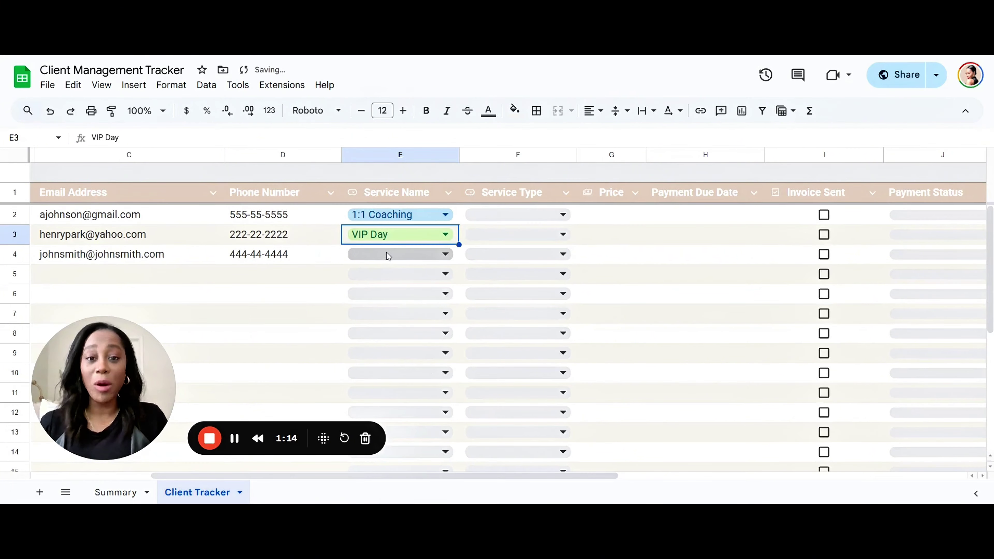
left_click(386, 258)
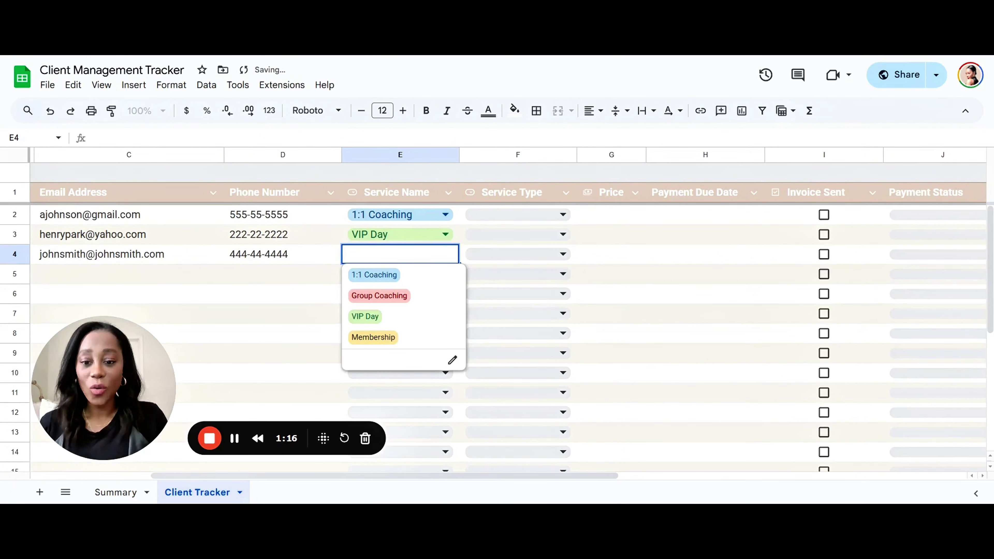
left_click(376, 339)
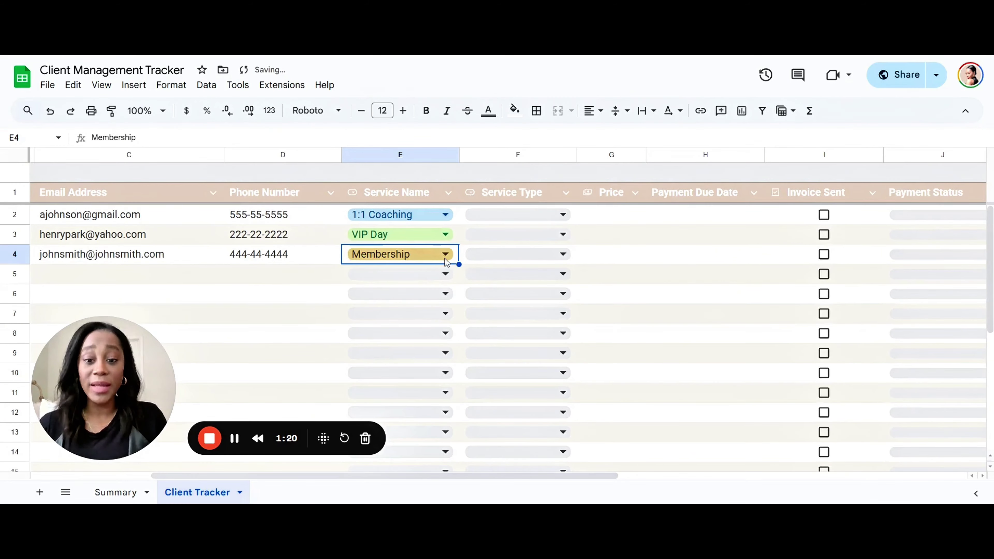
Step: Review the data validation rules behind the Service Name dropdown, then close them without changes
left_click(446, 215)
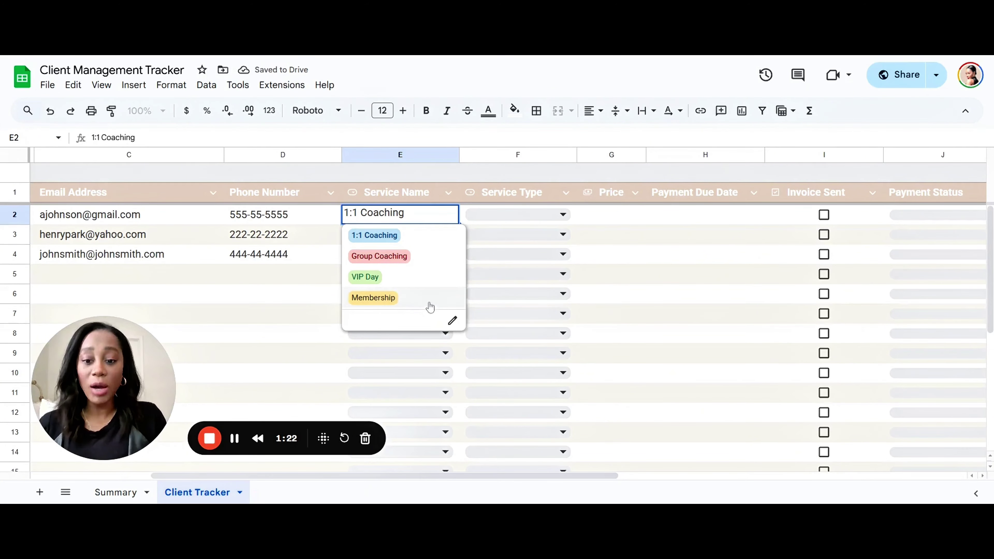
left_click(453, 322)
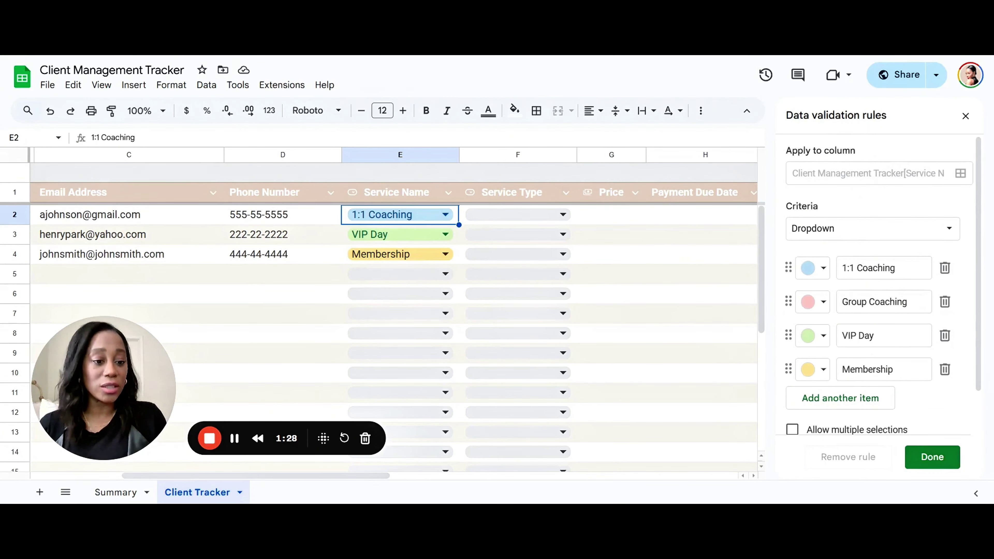
scroll(892, 243, "down", 2)
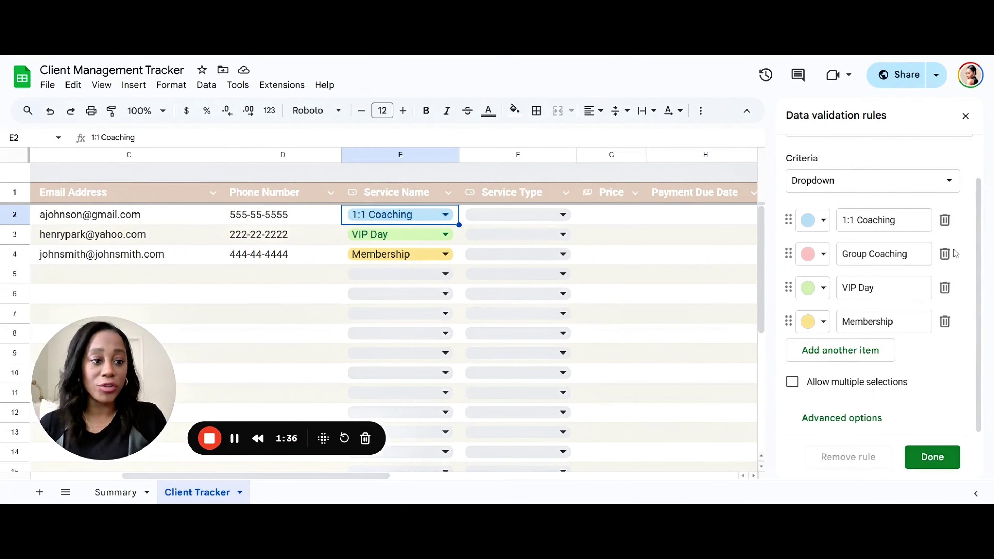
left_click(966, 116)
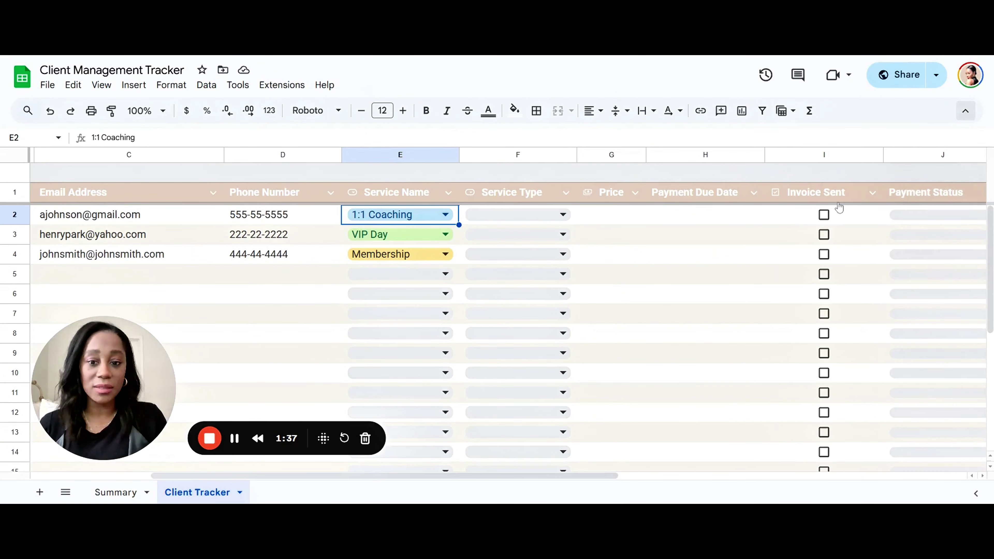
left_click(547, 222)
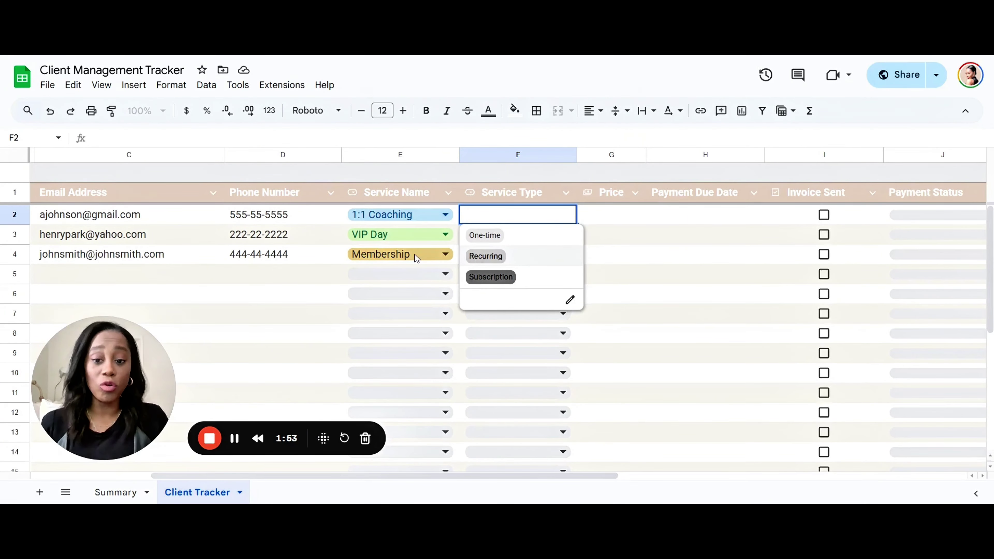
left_click(493, 278)
left_click(512, 215)
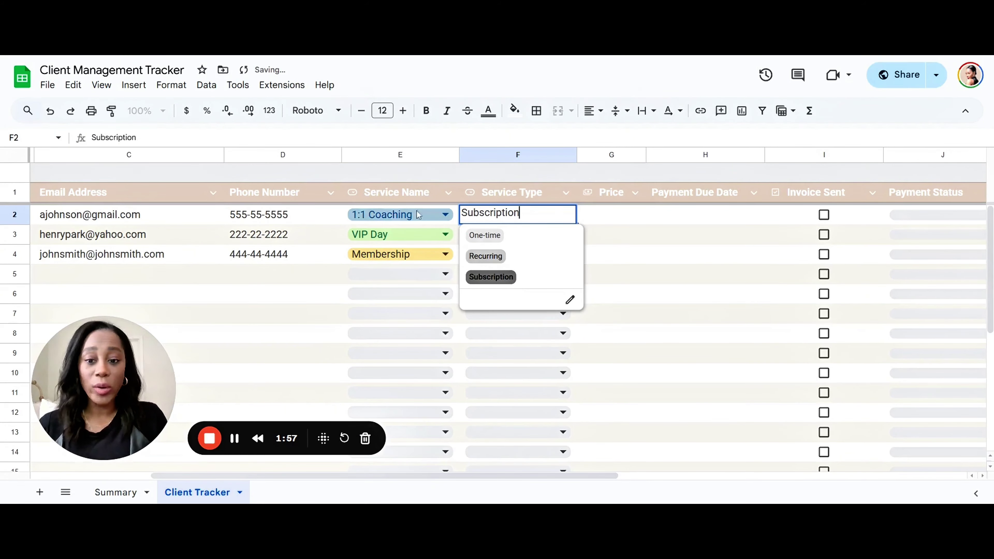
left_click(494, 237)
left_click(494, 241)
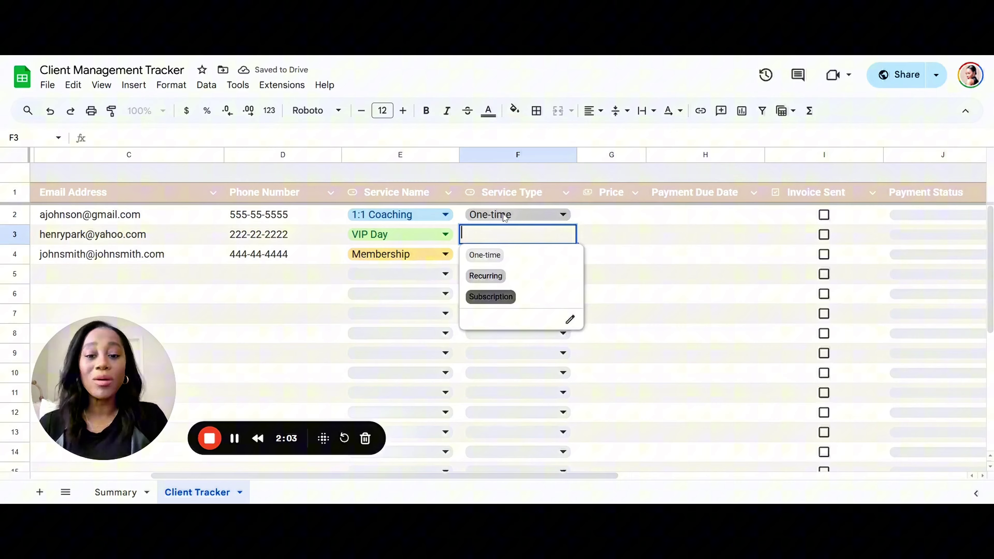
Step: Set the Service Type for rows 2, 3 and 4 to Recurring, One-time and Subscription
left_click(504, 216)
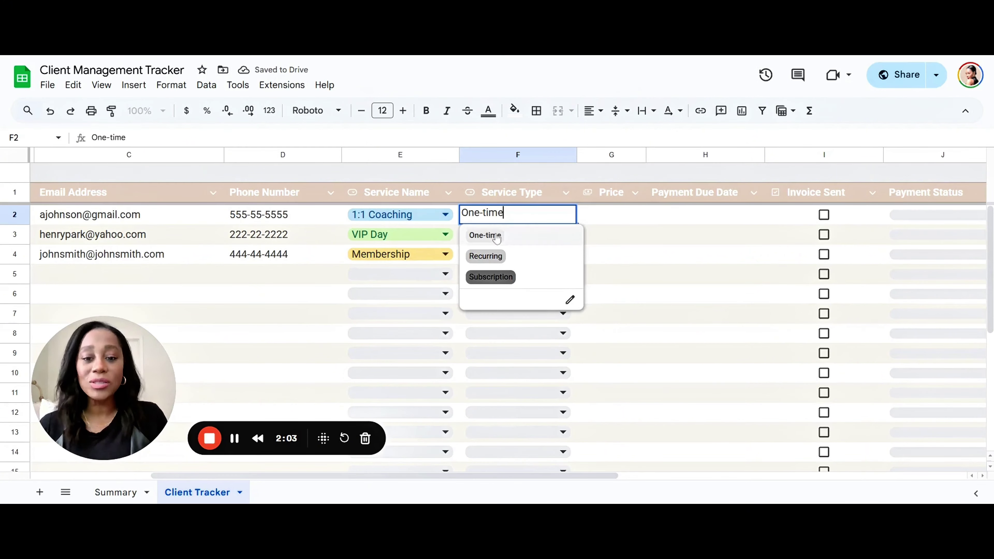
left_click(501, 257)
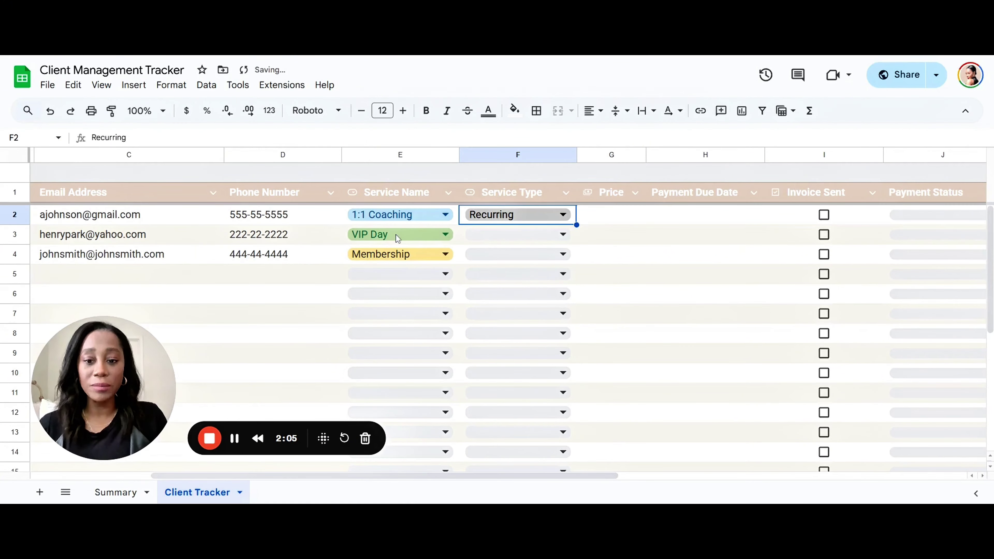
left_click(526, 238)
left_click(487, 258)
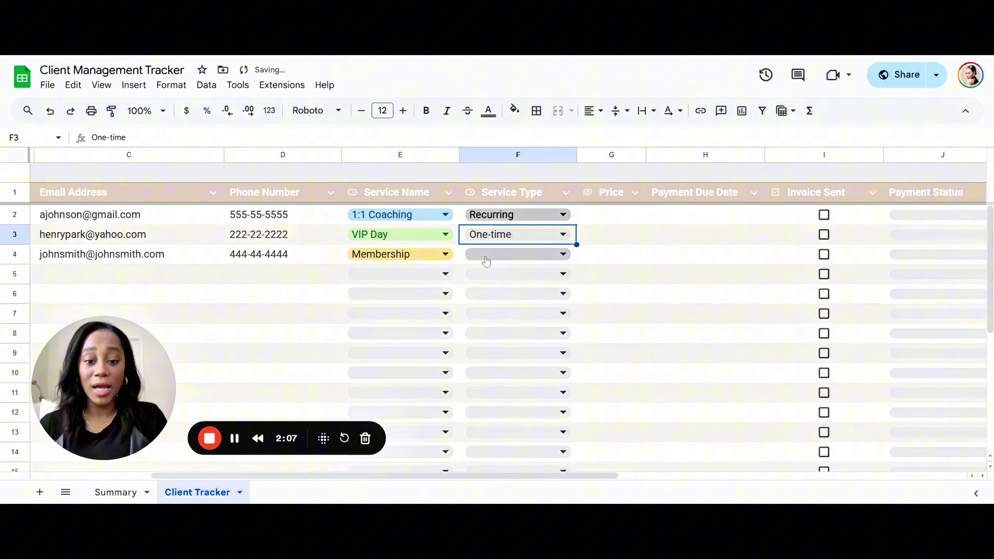
left_click(499, 258)
left_click(491, 316)
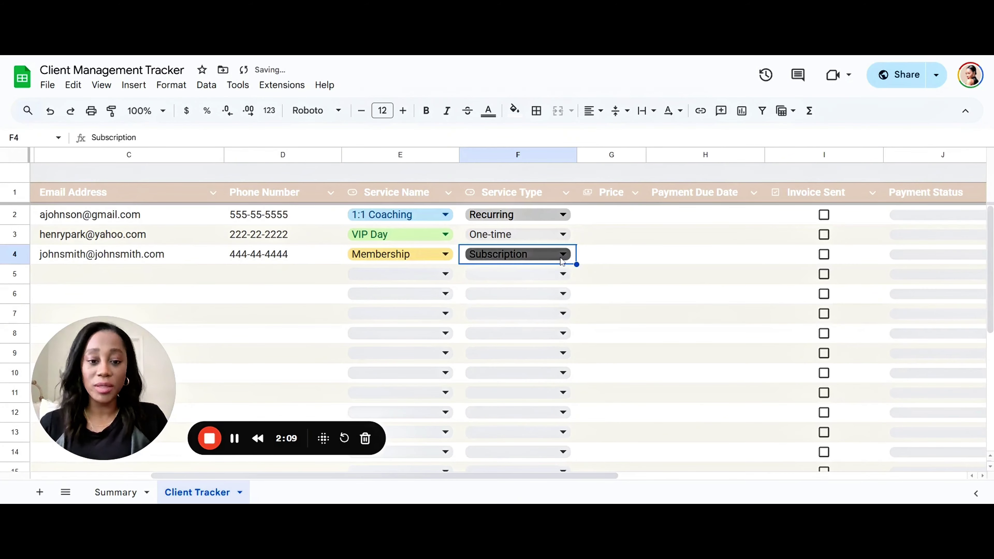
left_click(563, 255)
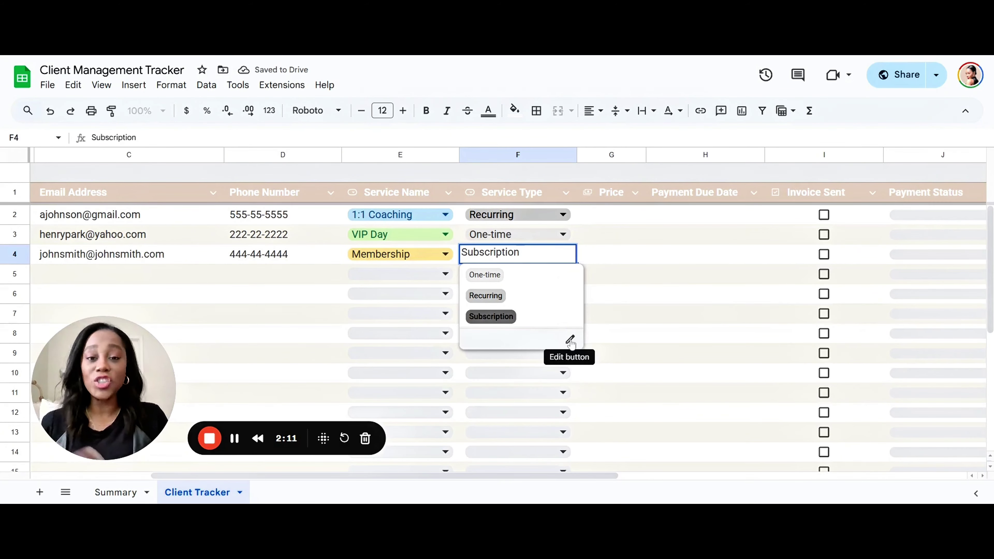
left_click(659, 237)
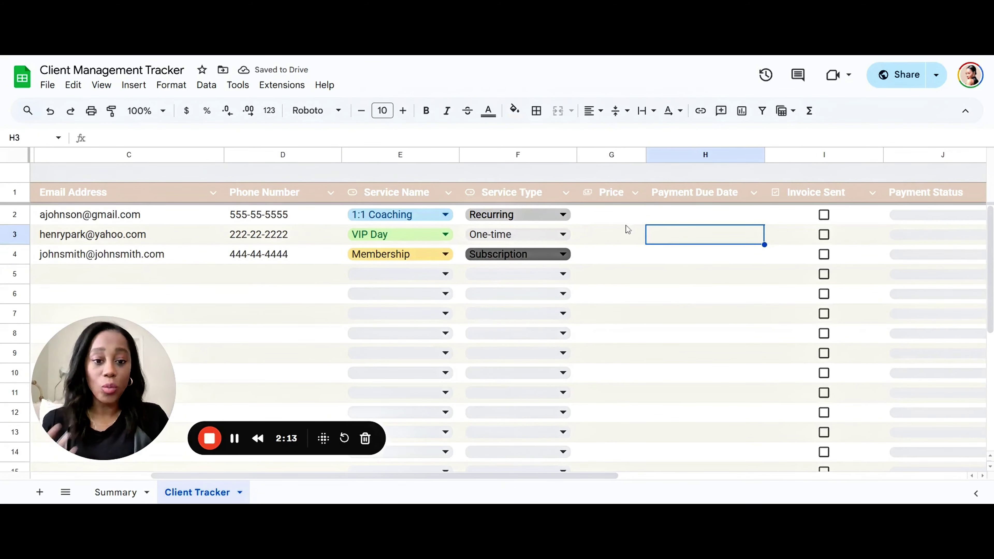
Step: Enter prices of 5000, 2500 and 200 for the clients in rows 2, 3 and 4
left_click(614, 217)
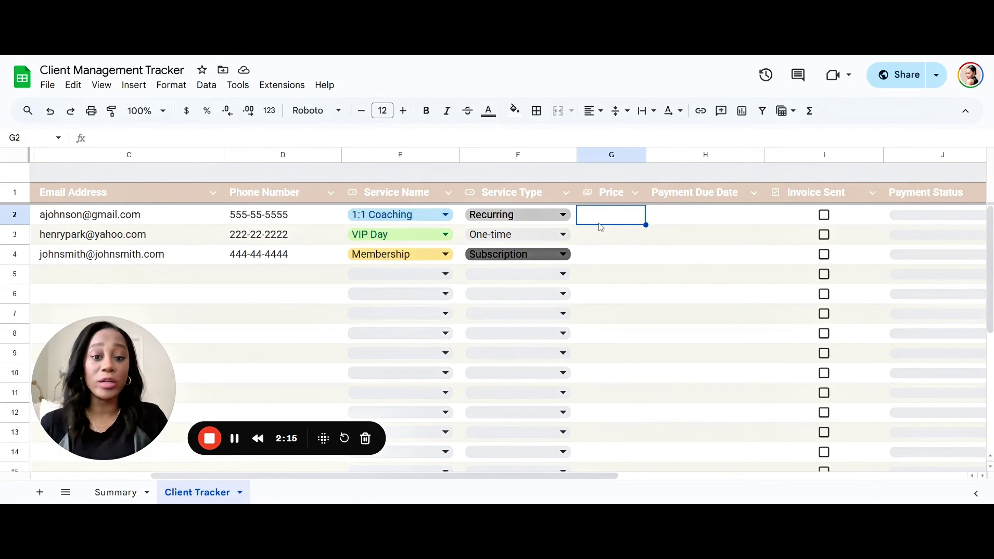
type("5000")
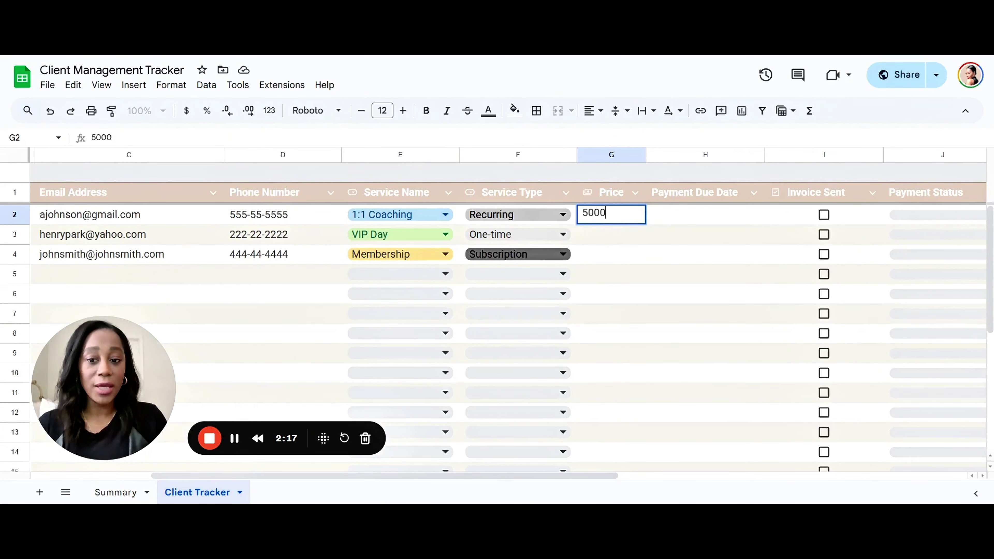
left_click(628, 254)
left_click(617, 231)
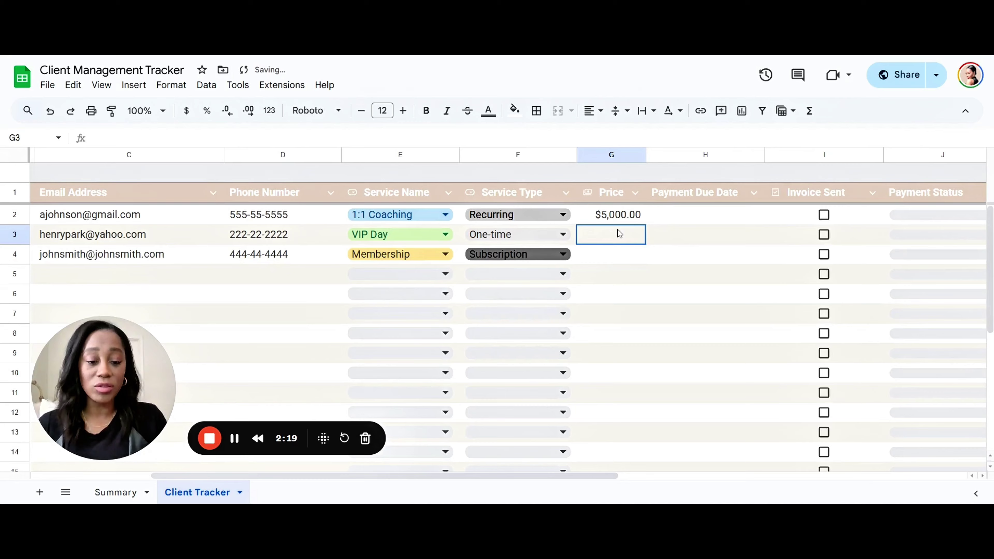
type("2500")
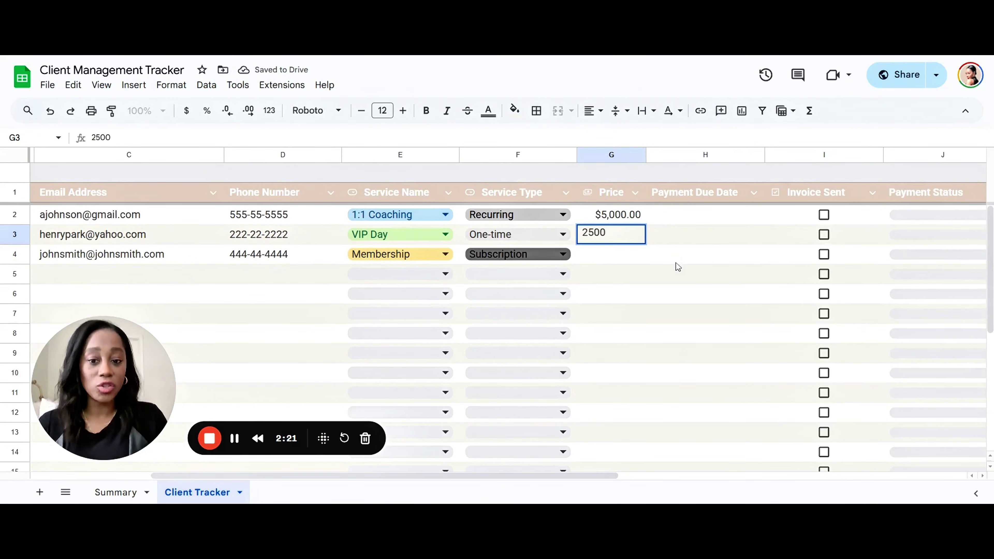
left_click(627, 263)
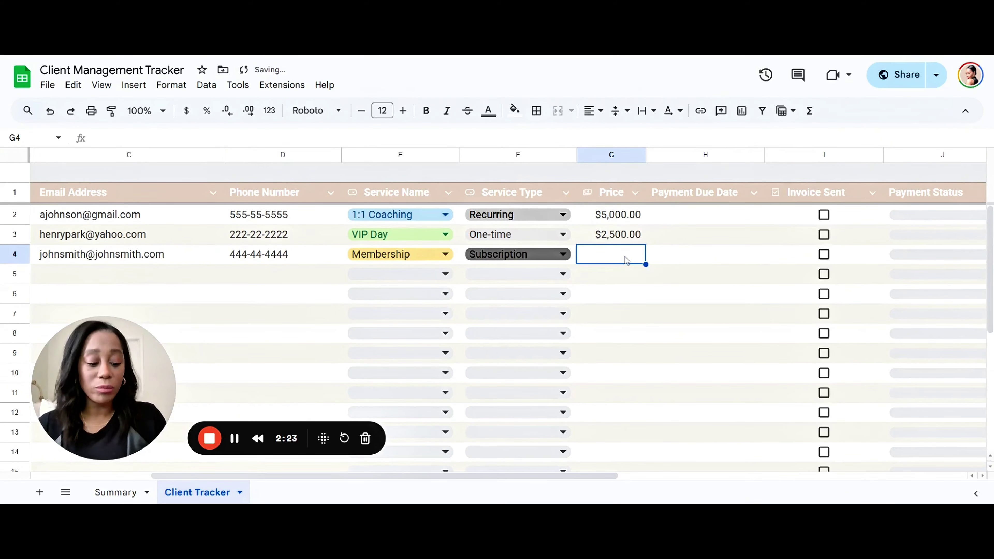
type("200")
left_click(675, 325)
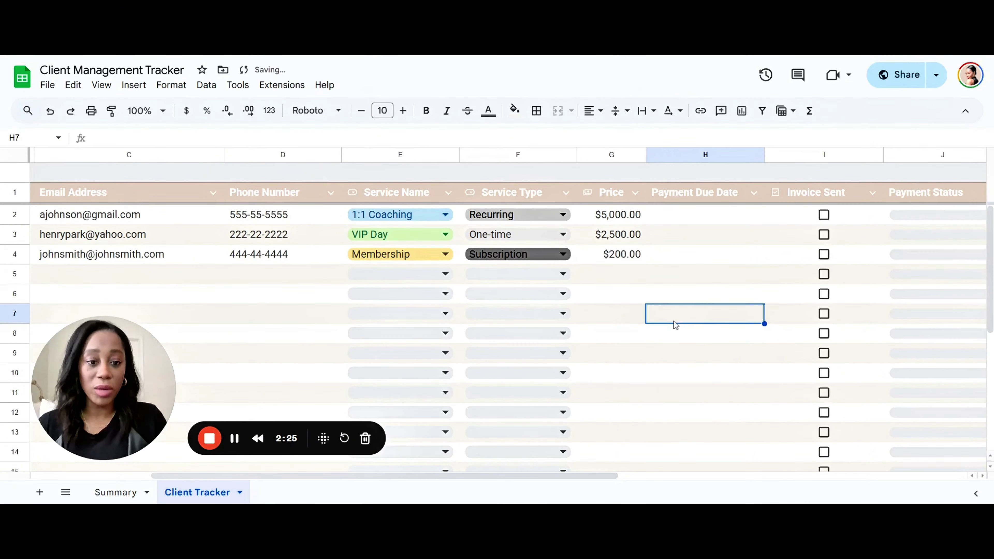
Step: Set the Payment Due Date for rows 2, 3 and 4 to 2/2/2025, 2/3/2025 and 2/5/2025
double_click(708, 221)
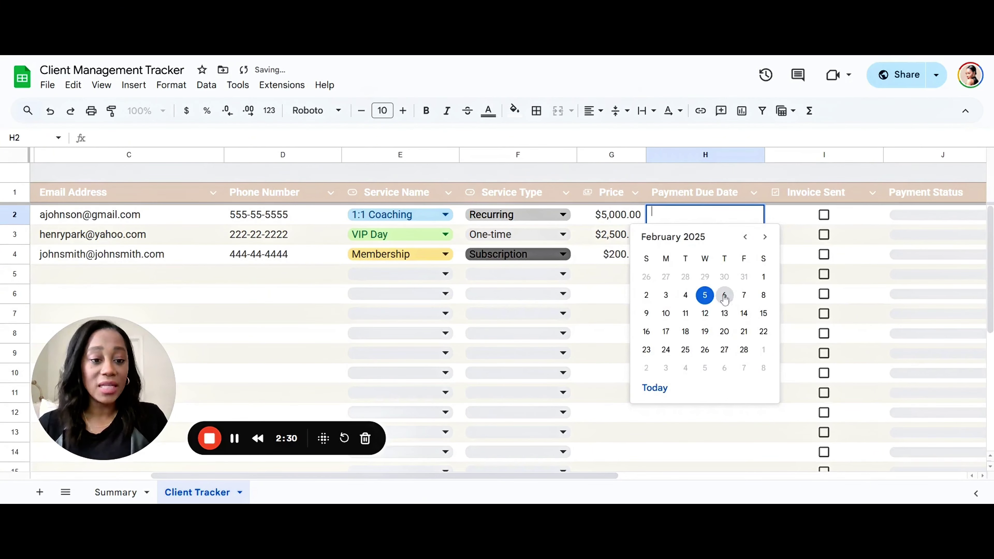
left_click(647, 296)
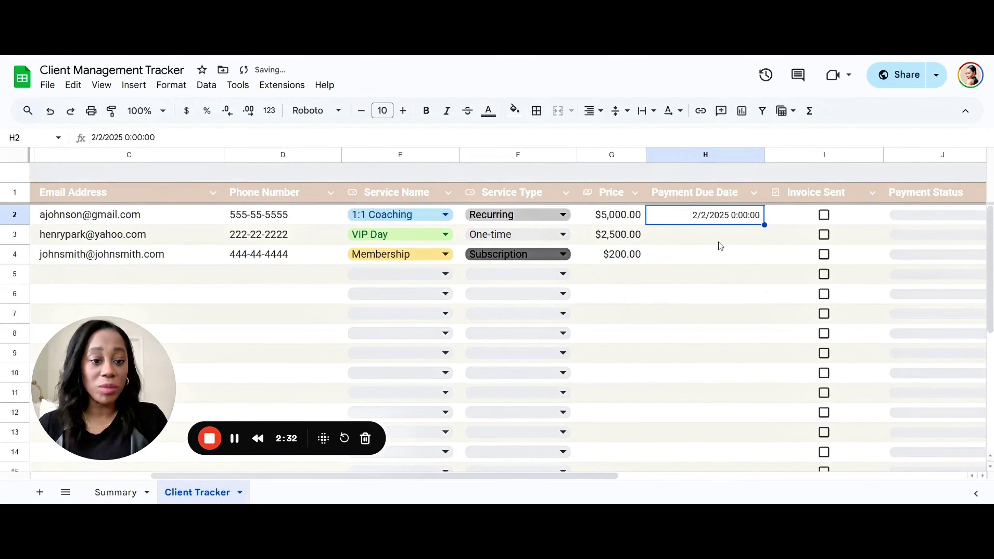
double_click(715, 237)
left_click(666, 315)
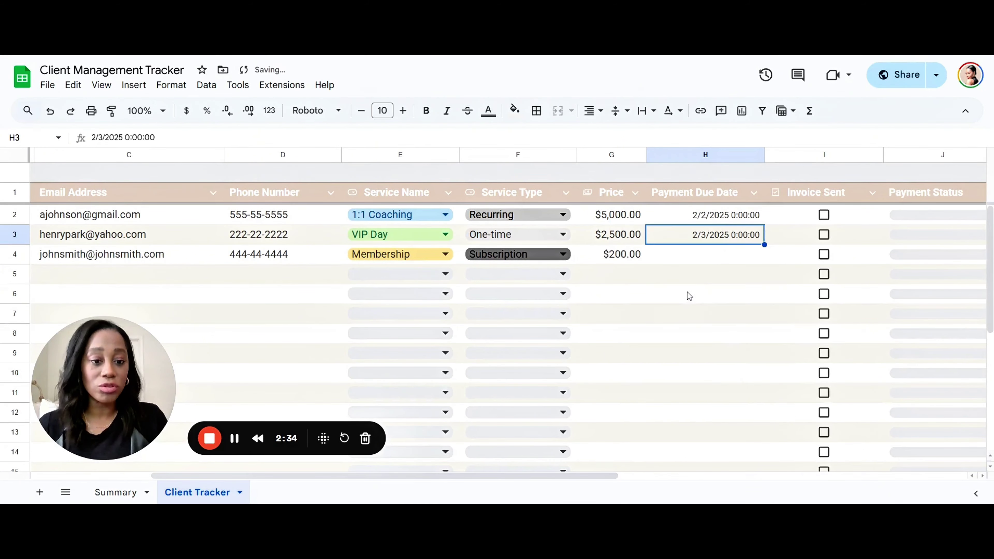
left_click(722, 257)
double_click(722, 256)
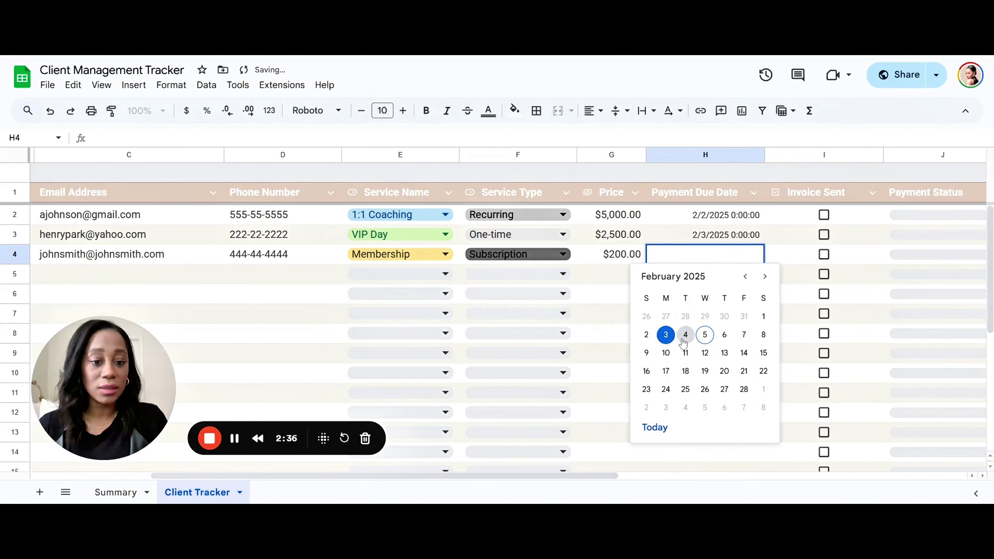
left_click(703, 335)
Step: Mark the invoice as sent for the clients in rows 2, 3 and 4
left_click_drag(602, 476, 701, 476)
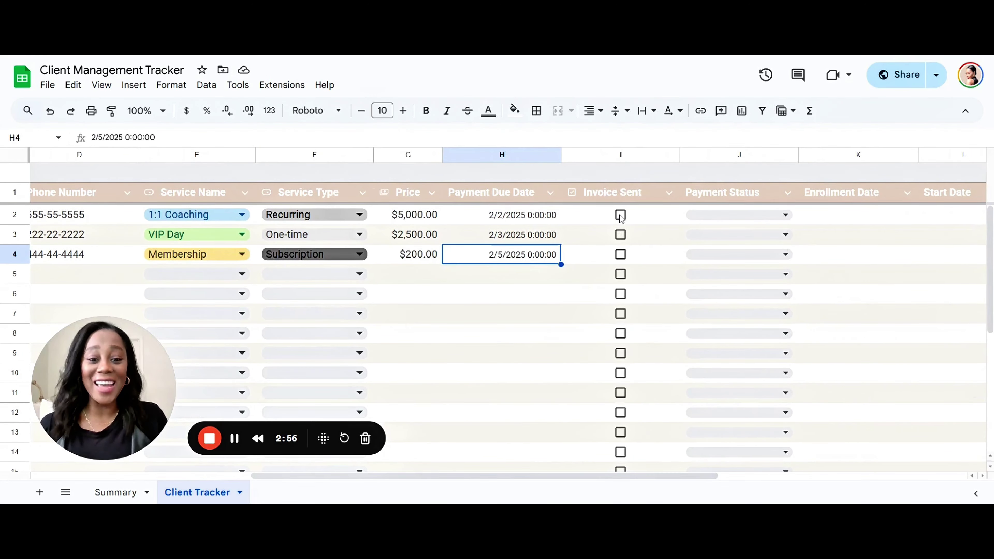
left_click(621, 215)
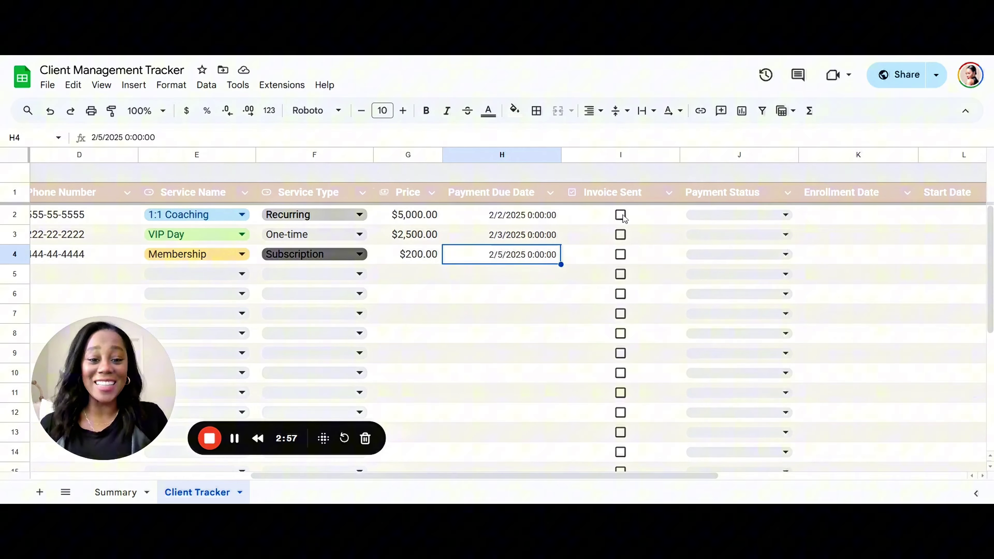
left_click(621, 235)
left_click(621, 254)
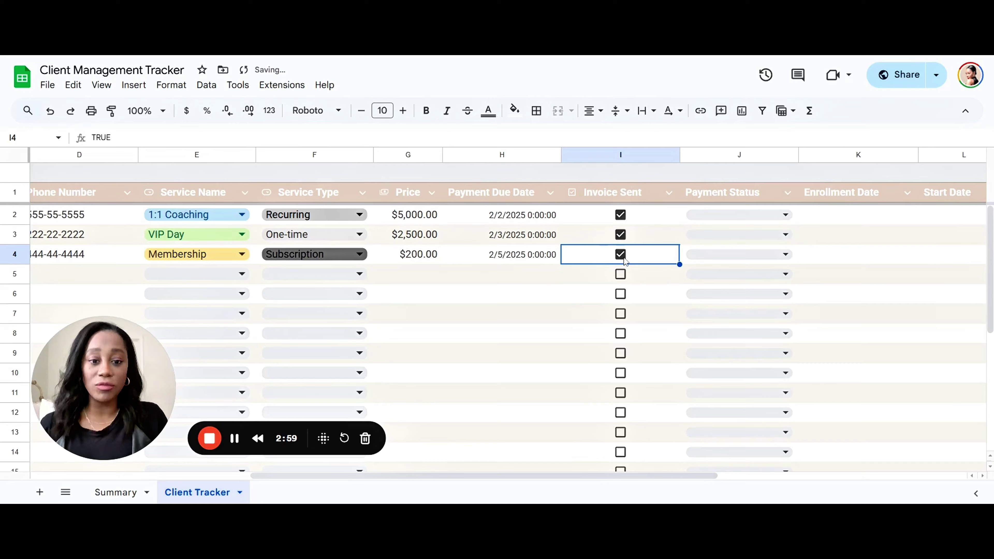
Step: Set the Payment Status to Paid for rows 2 and 3 and to Pending for row 4
left_click_drag(591, 476, 683, 476)
left_click(548, 212)
left_click(545, 214)
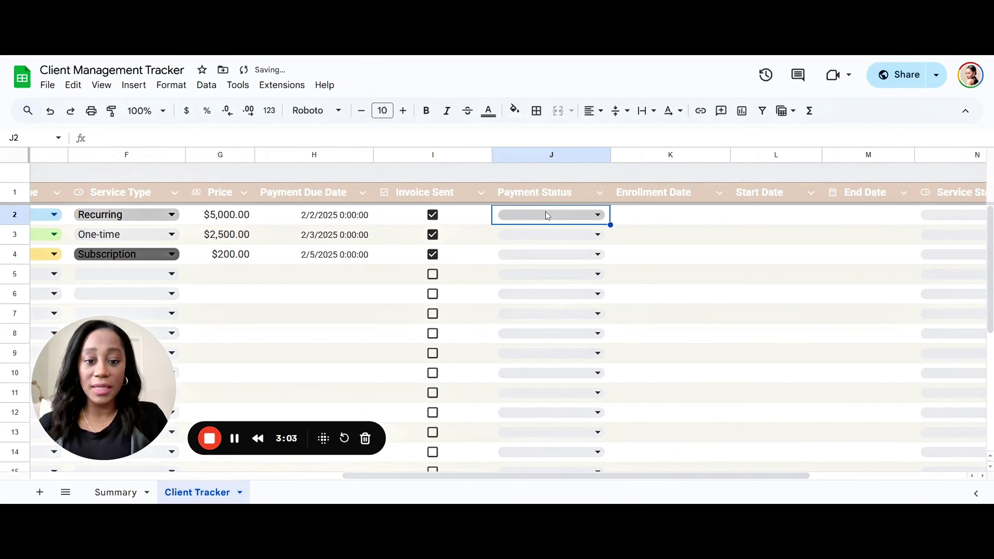
left_click(544, 236)
left_click(543, 235)
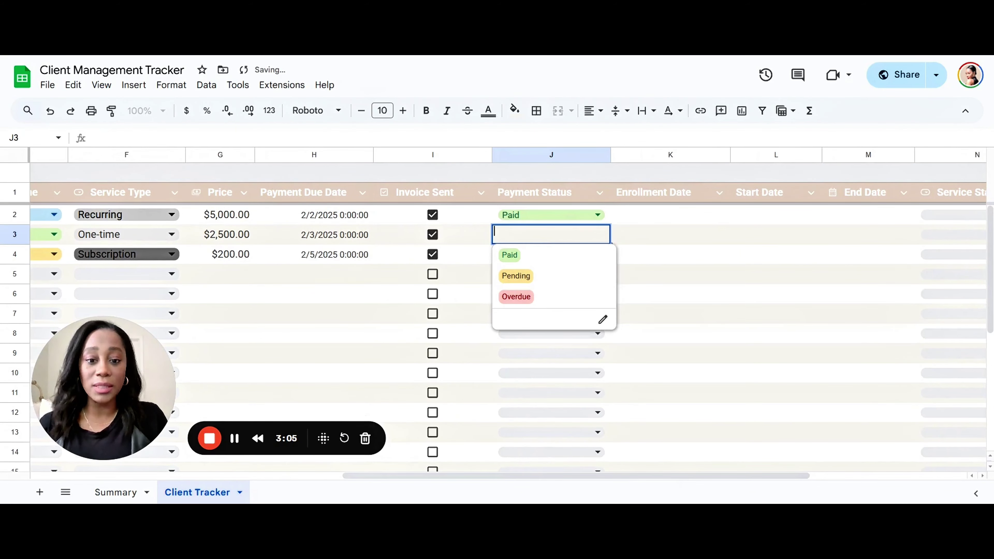
left_click(509, 255)
left_click(535, 256)
left_click(535, 256)
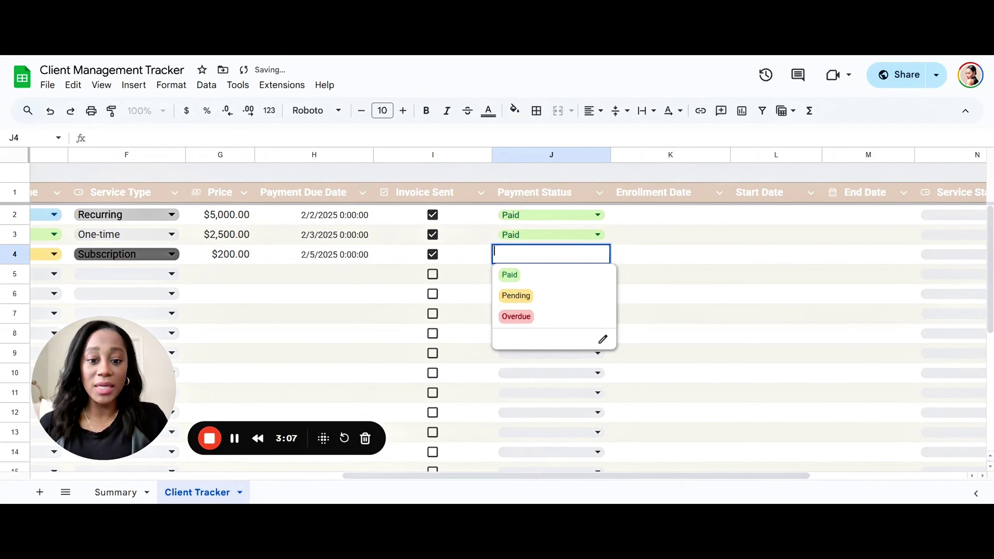
left_click(521, 297)
Step: Set the Enrollment Date for rows 2, 3 and 4 to 1/29/2025, 1/22/2025 and 1/16/2025
left_click_drag(543, 474, 640, 475)
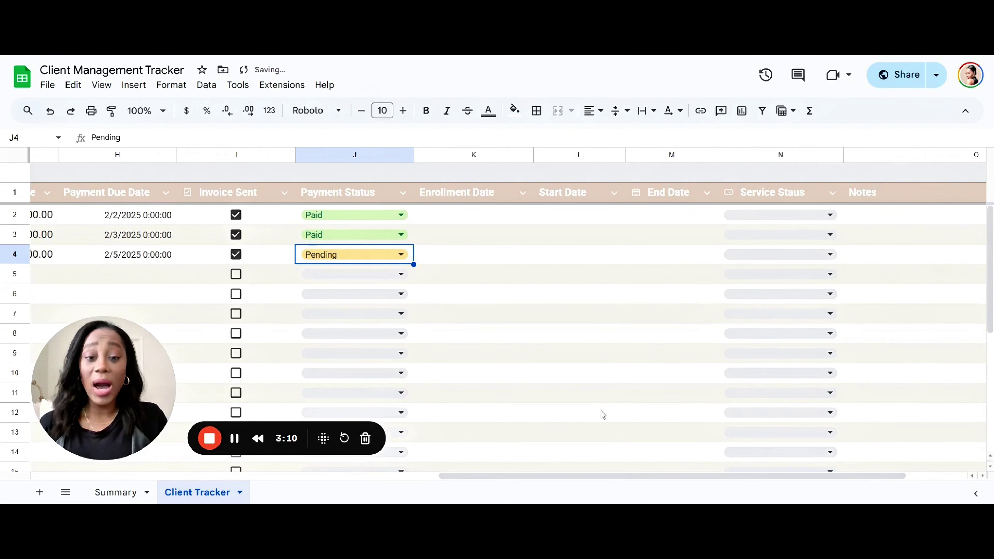
left_click(465, 217)
double_click(465, 218)
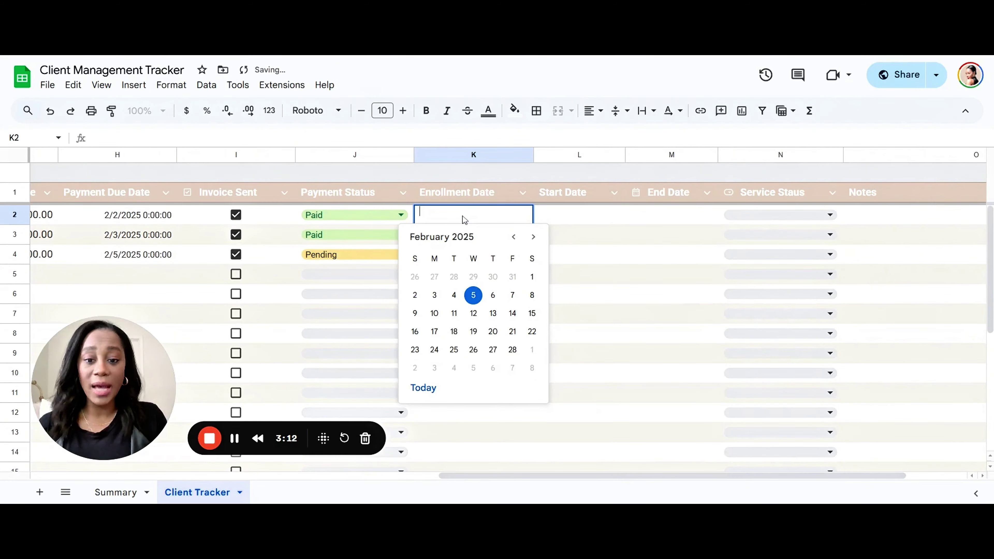
left_click(514, 237)
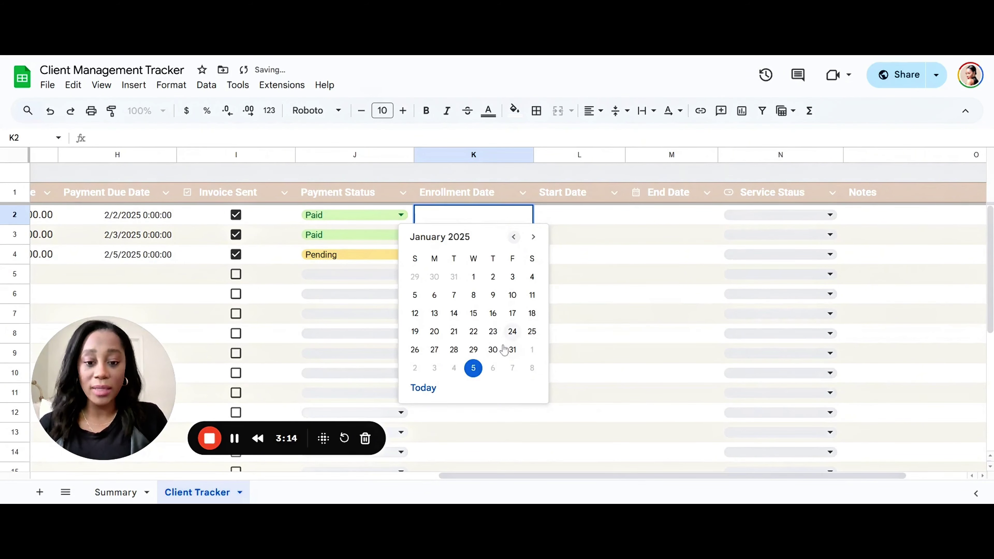
left_click(473, 350)
left_click(476, 232)
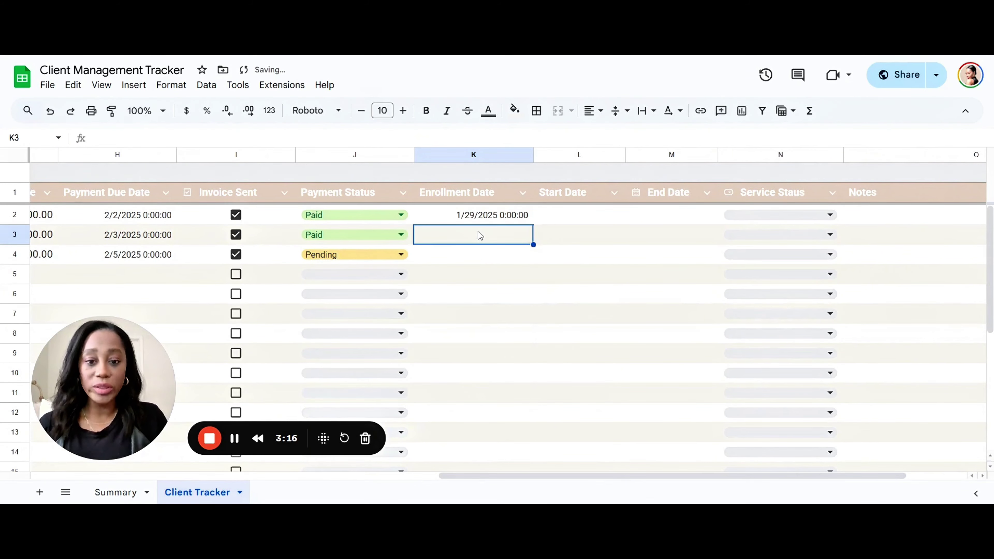
double_click(477, 231)
left_click(474, 351)
double_click(474, 254)
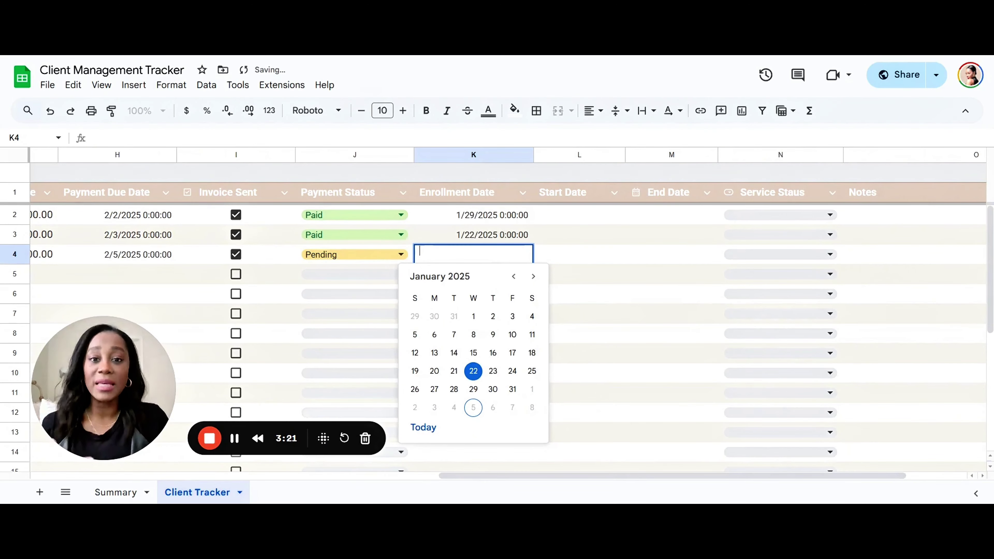
left_click(492, 352)
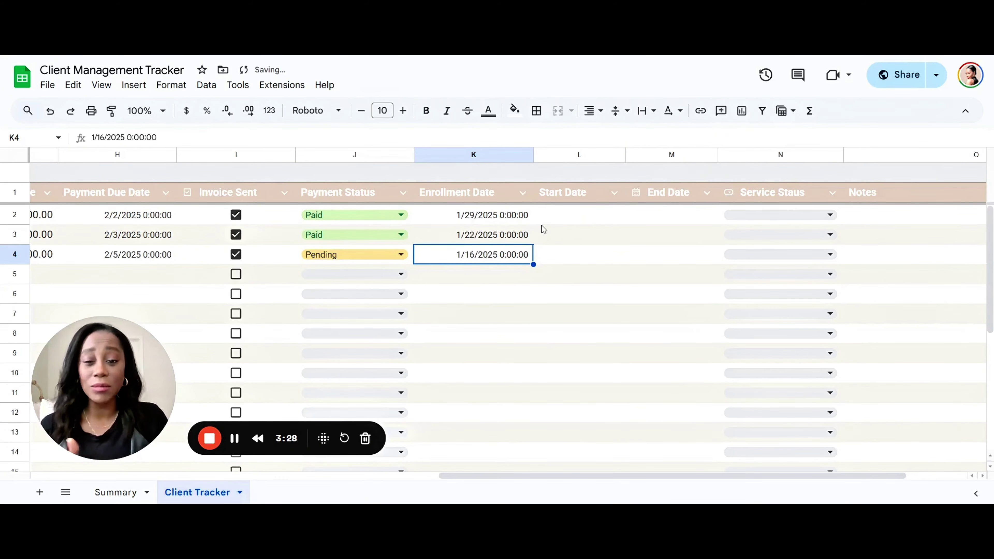
Step: Set the Start Date for the client in row 2 to 2/4/2025
double_click(563, 218)
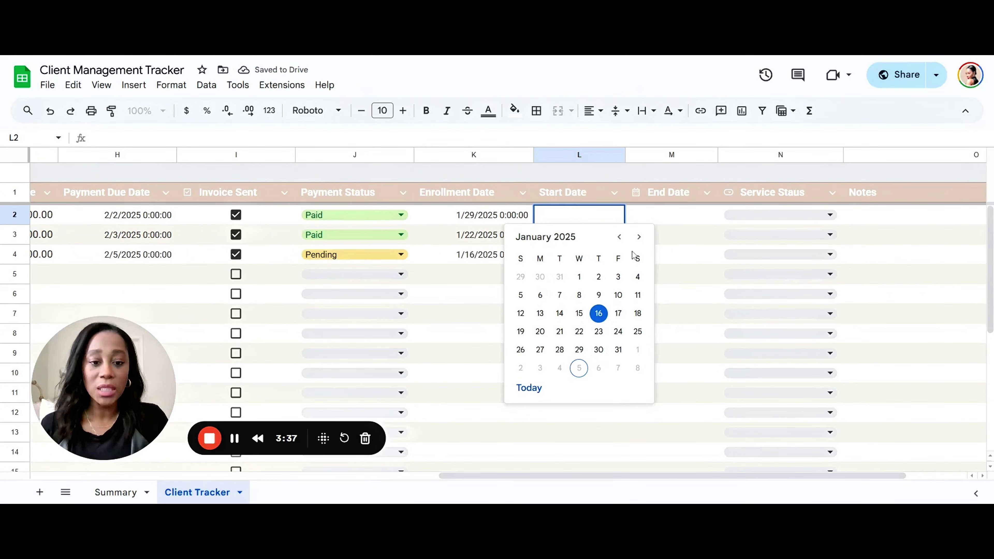
left_click(640, 237)
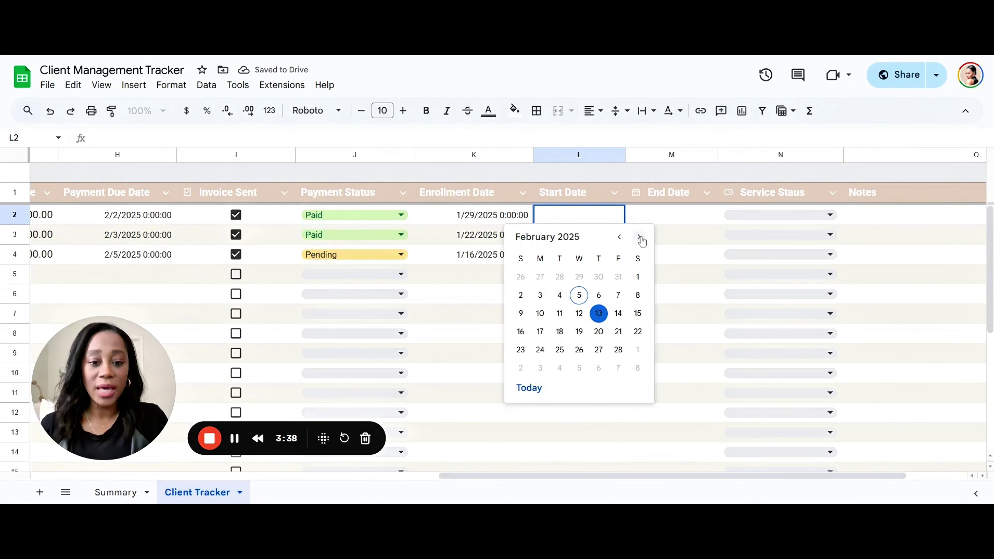
left_click(560, 296)
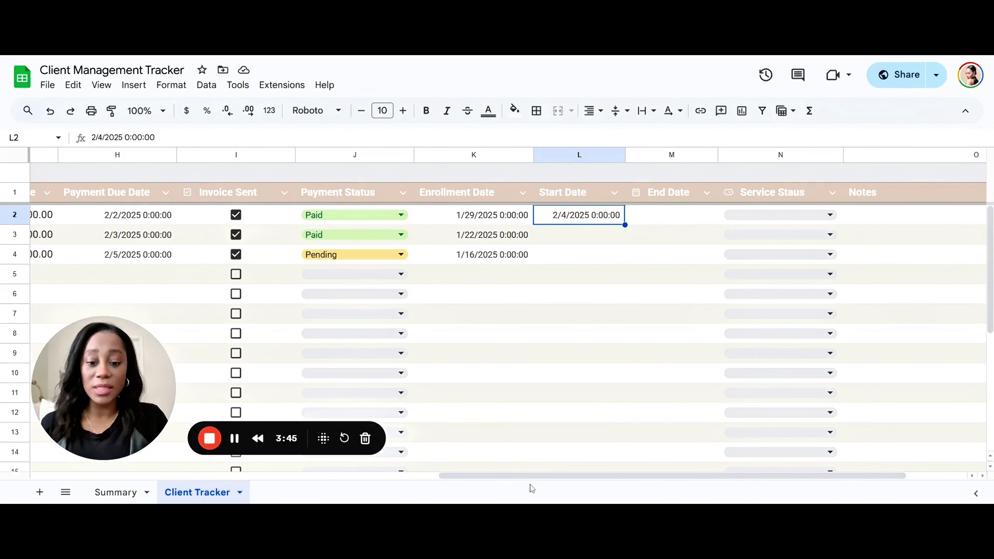
Step: Set the End Date for the client in row 2 to 5/14/2025
mouse_move(525, 478)
left_mouse_down()
mouse_move(392, 479)
mouse_move(524, 490)
left_mouse_up()
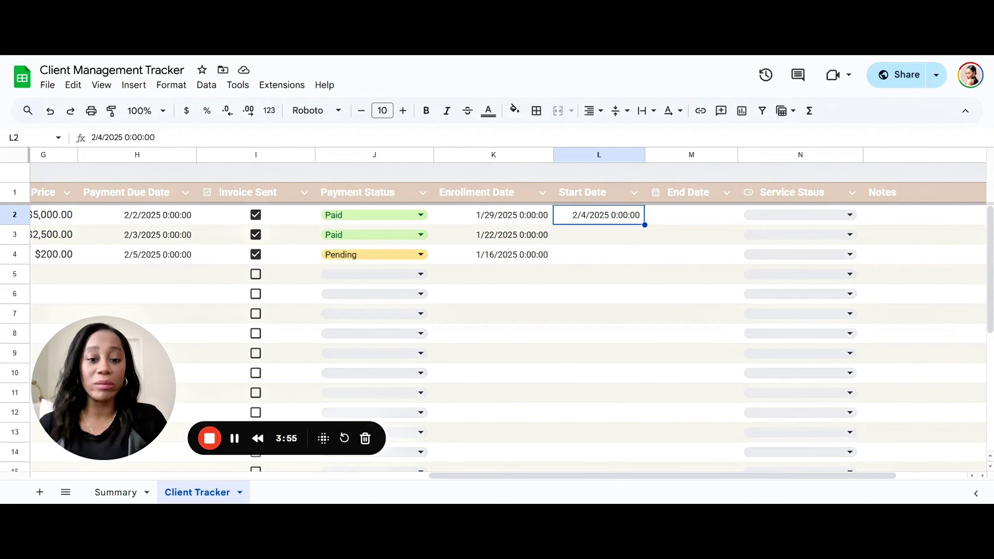
left_click(688, 221)
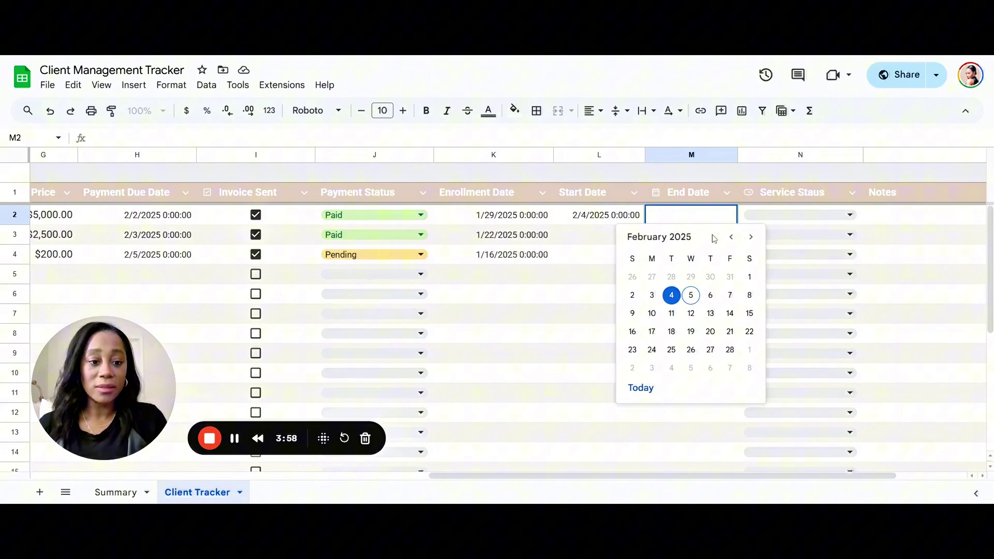
left_click(751, 237)
left_click(752, 237)
left_click(752, 237)
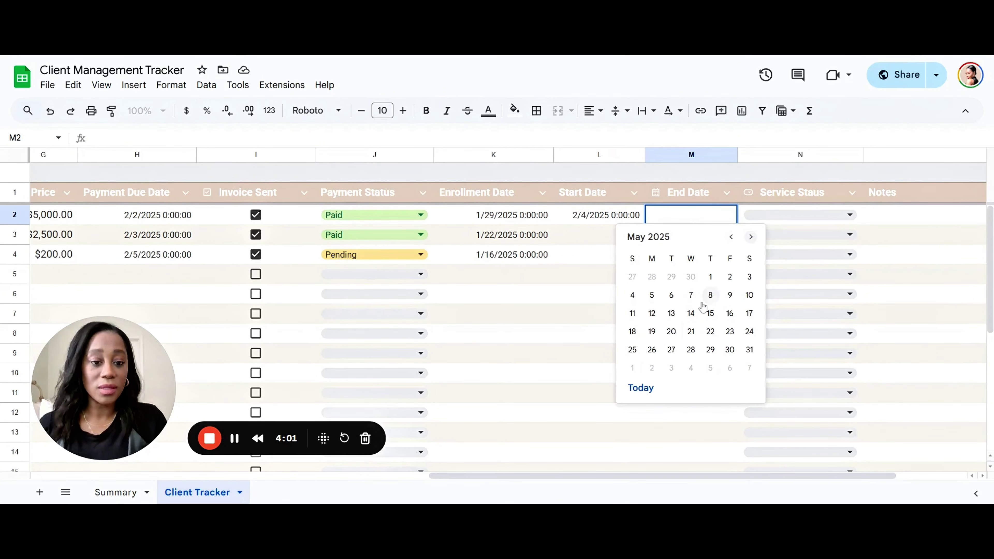
left_click(690, 313)
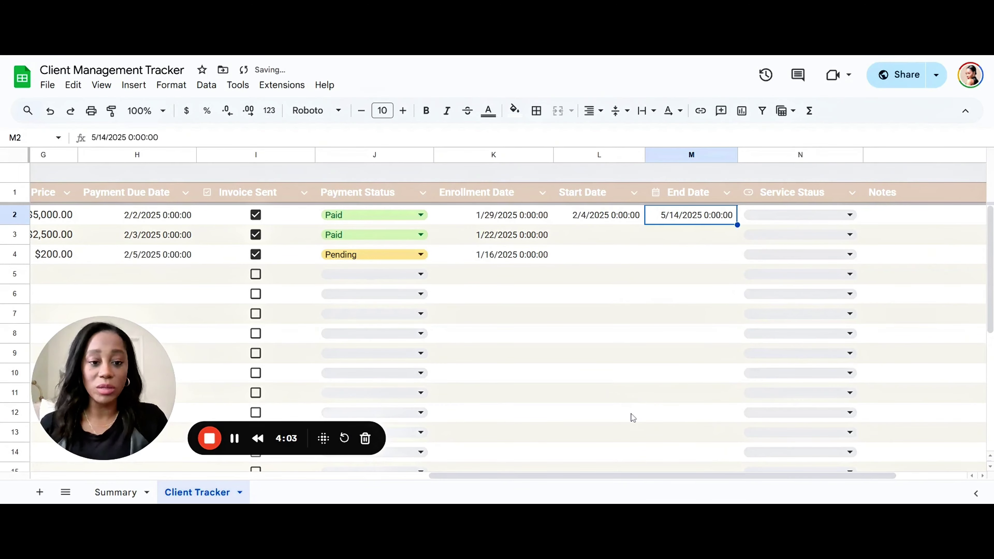
Step: Set the service status to Active for row 2 and Completed for row 3
scroll(600, 475, "right", 4)
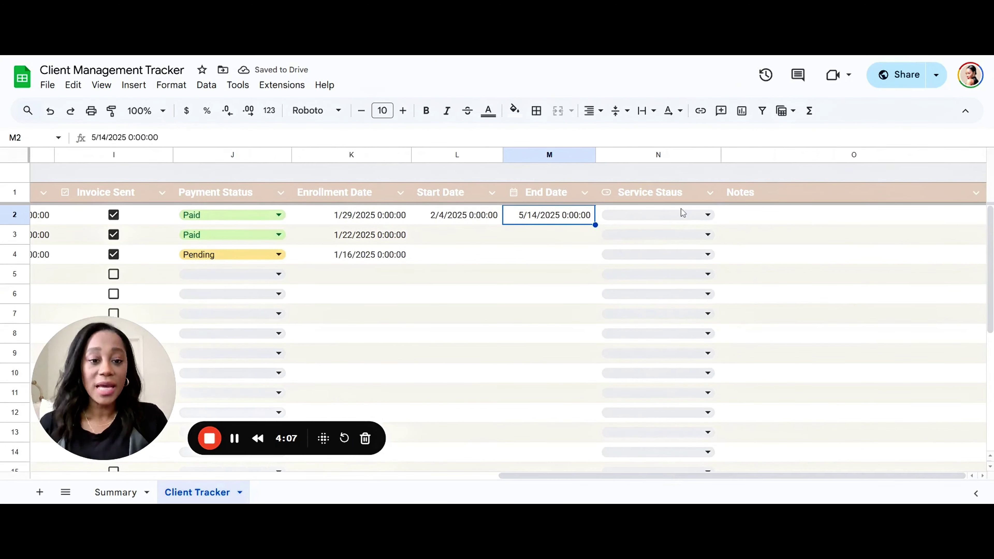
left_click(678, 215)
left_click(678, 215)
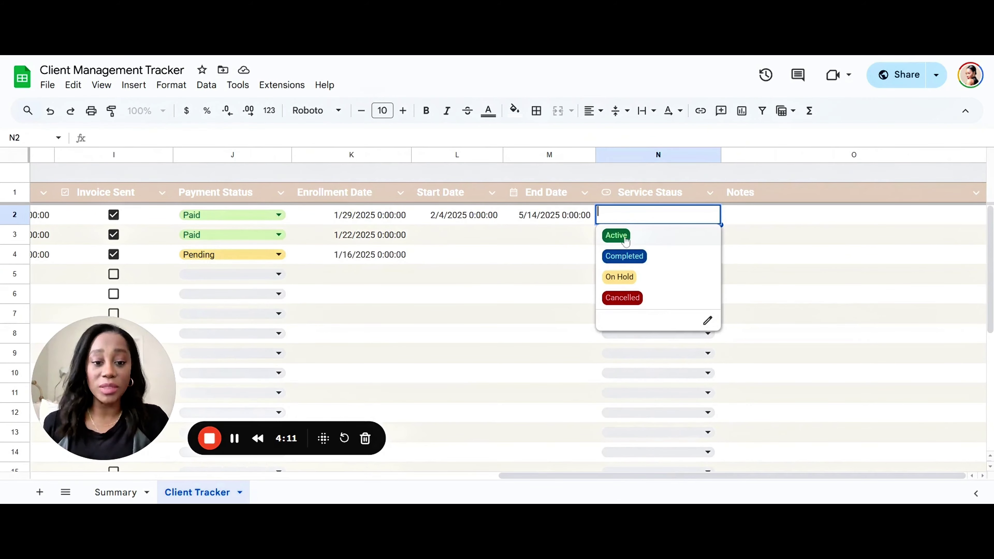
left_click(615, 236)
left_click(627, 238)
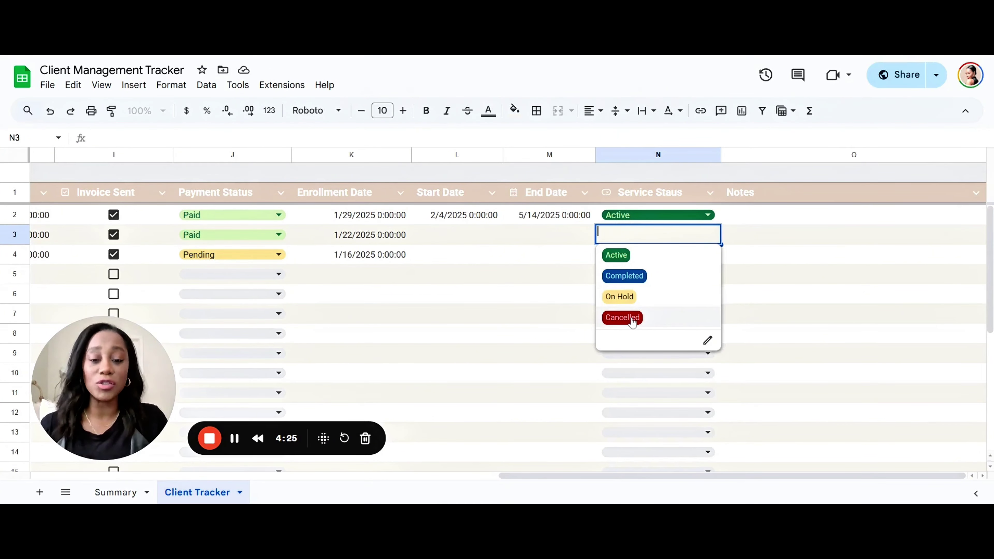
left_click(626, 276)
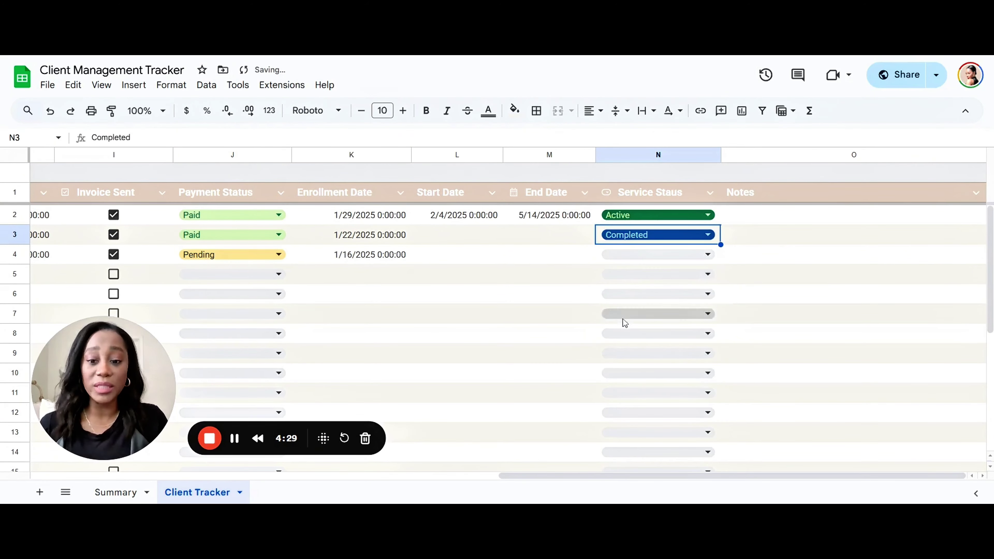
Step: Inspect the Total Revenue Generated formula on the Summary sheet and compare it with the Client Tracker's Price column
left_click(752, 215)
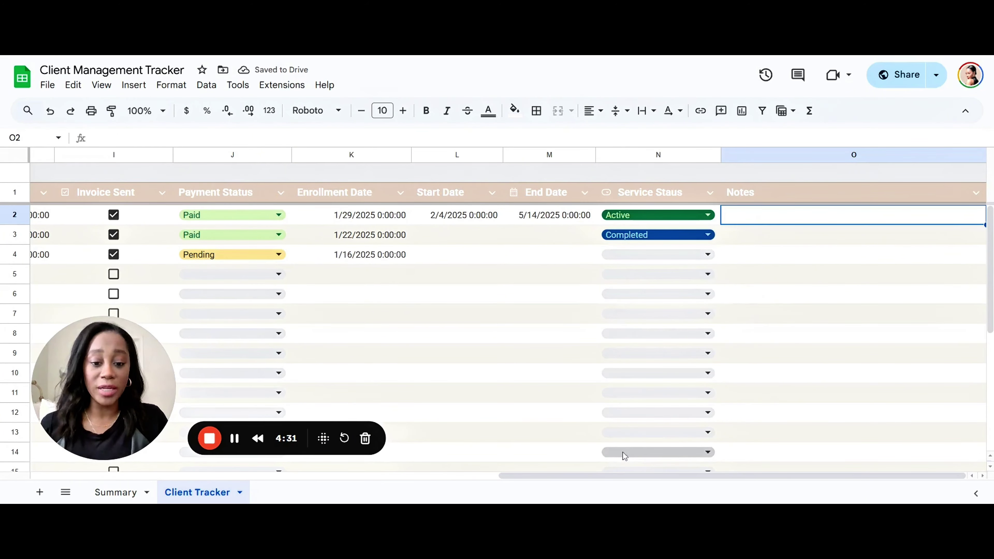
left_click_drag(592, 475, 314, 358)
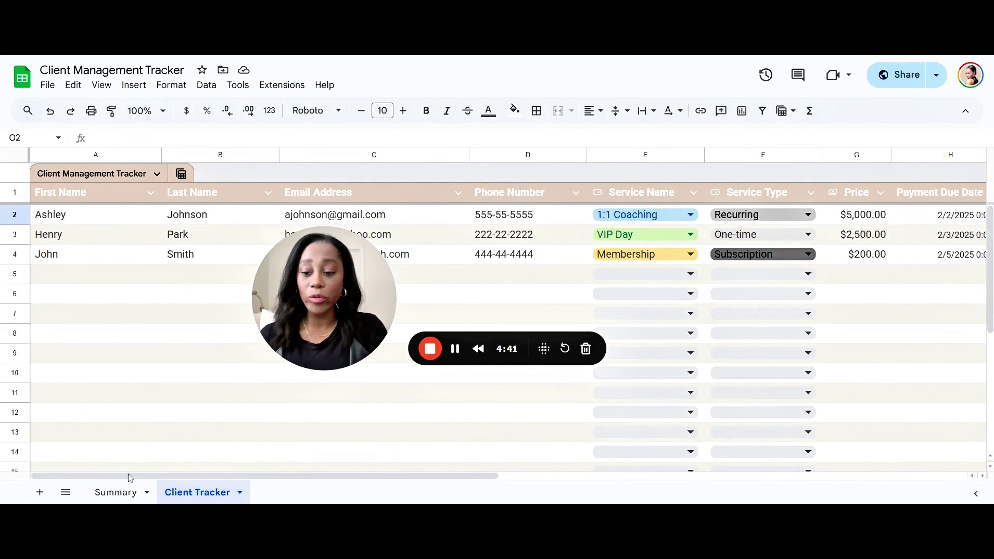
left_click(117, 494)
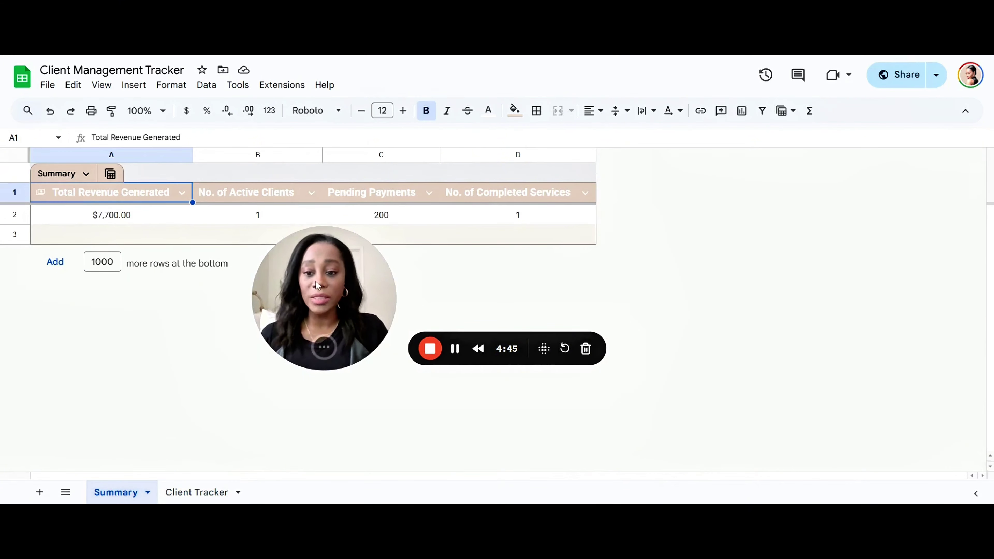
left_click_drag(288, 291, 489, 325)
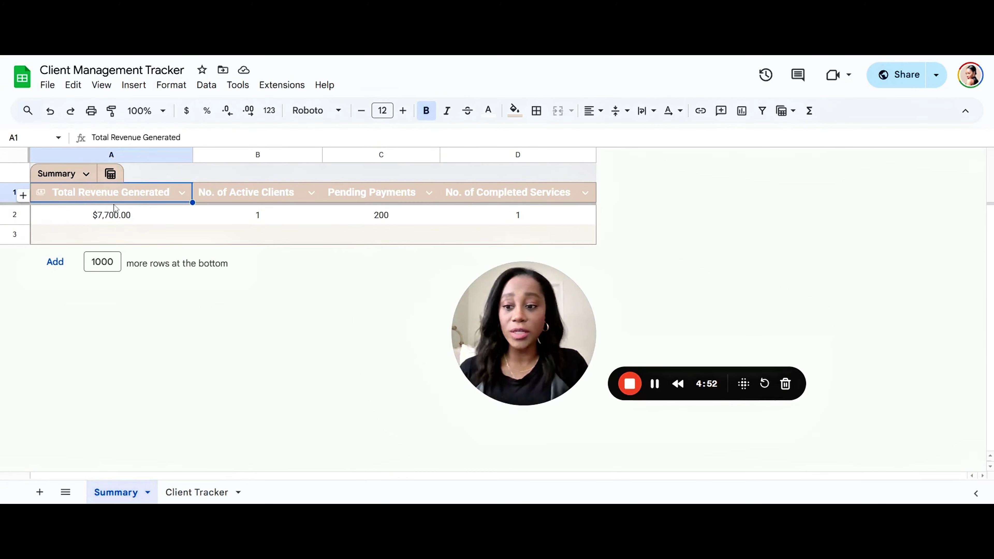
left_click(112, 219)
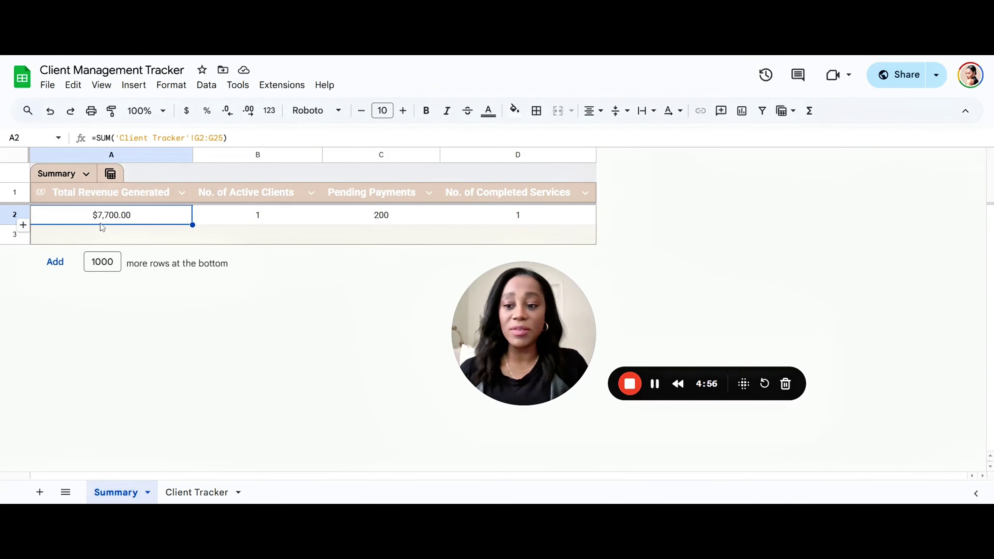
left_click(187, 495)
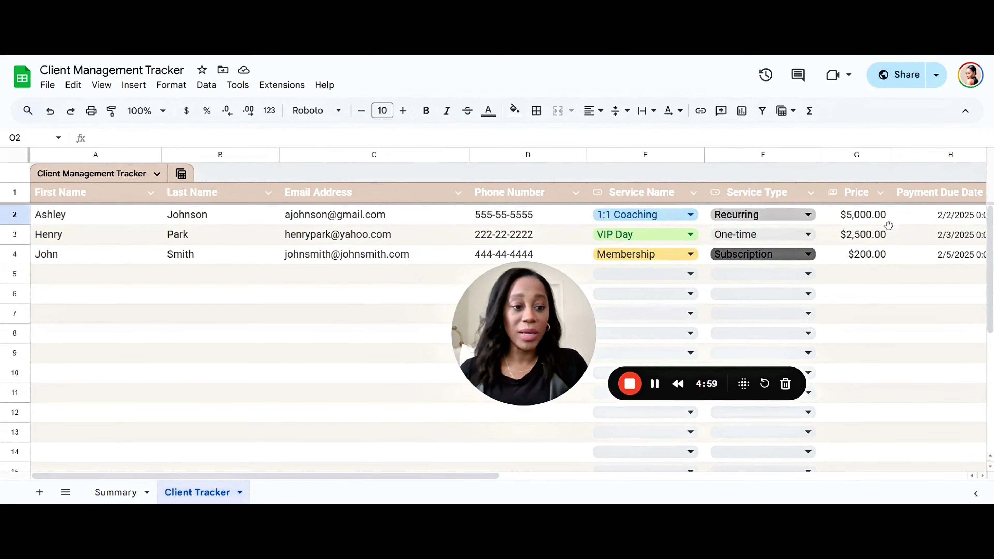
left_click(118, 492)
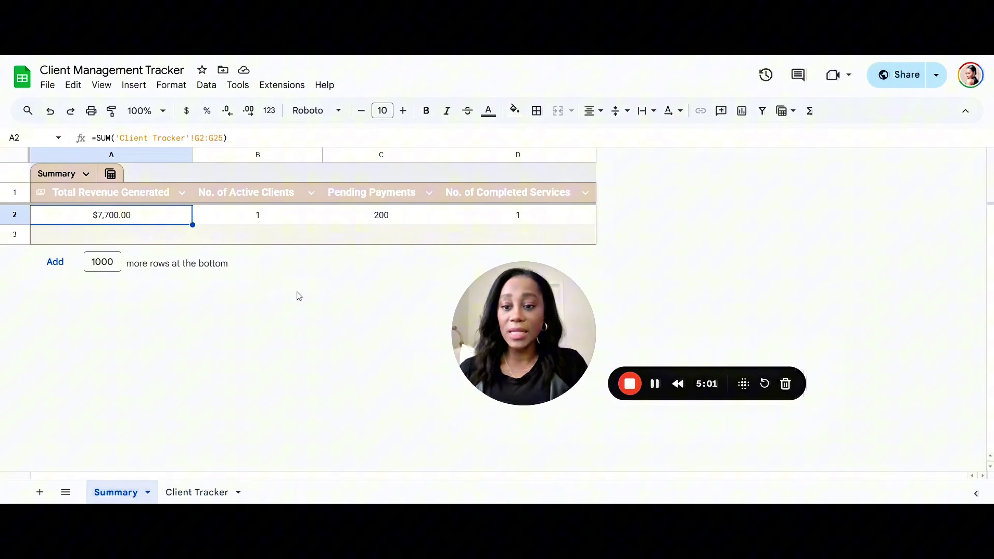
Step: Check the No. of Active Clients formula on the Summary sheet, and set the service status in row 4 of the Client Tracker to Active
left_click(253, 216)
left_click(196, 492)
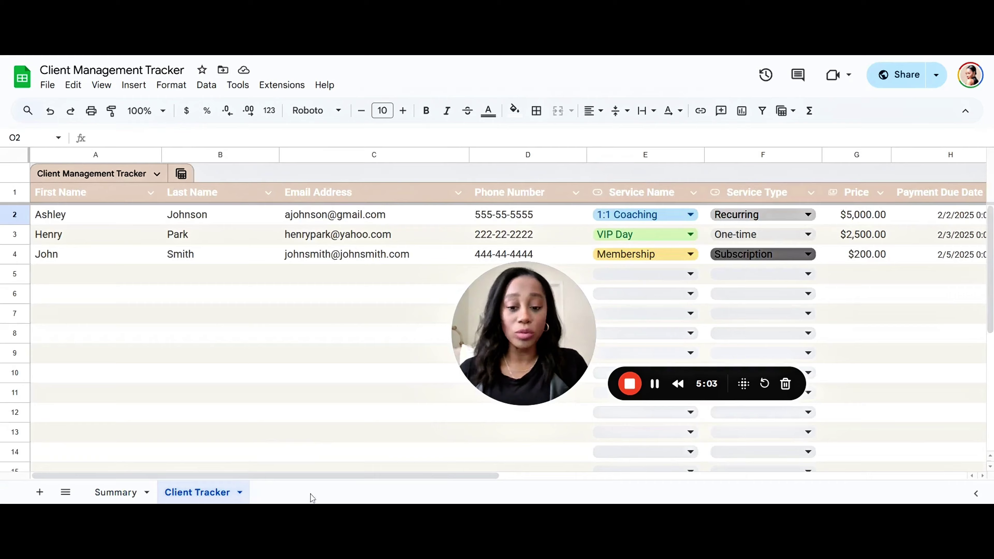
scroll(440, 481, "right", 2)
scroll(441, 481, "right", 5)
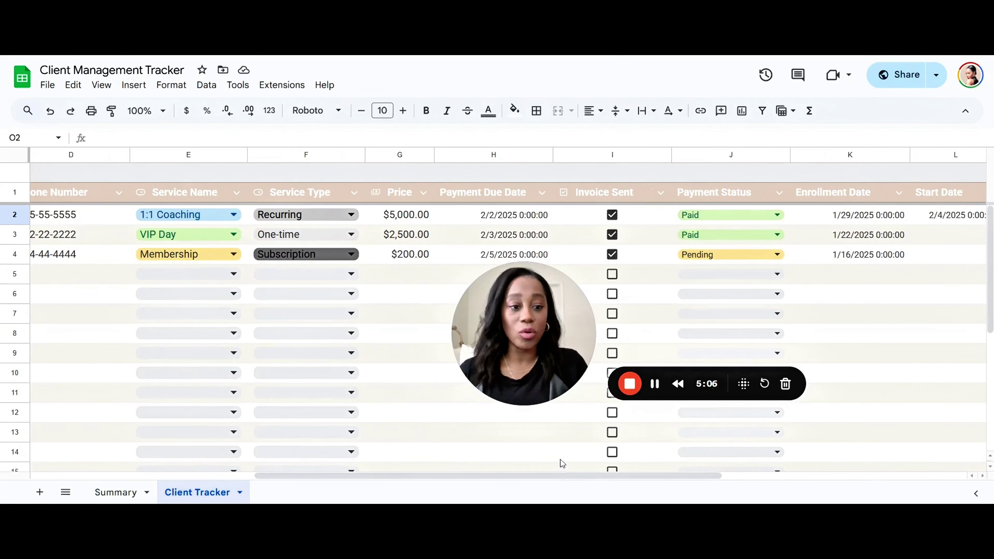
left_click_drag(534, 476, 701, 472)
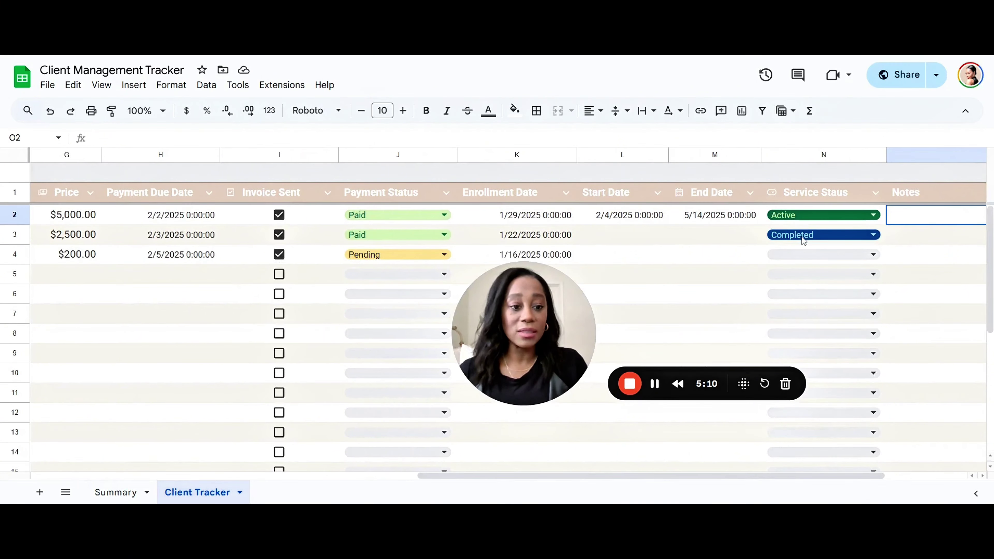
left_click(802, 255)
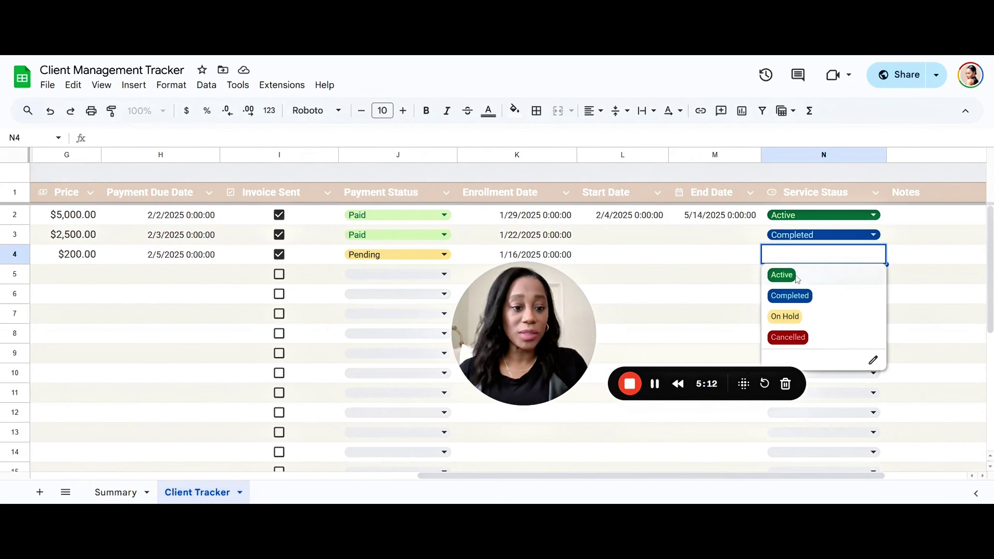
left_click(782, 276)
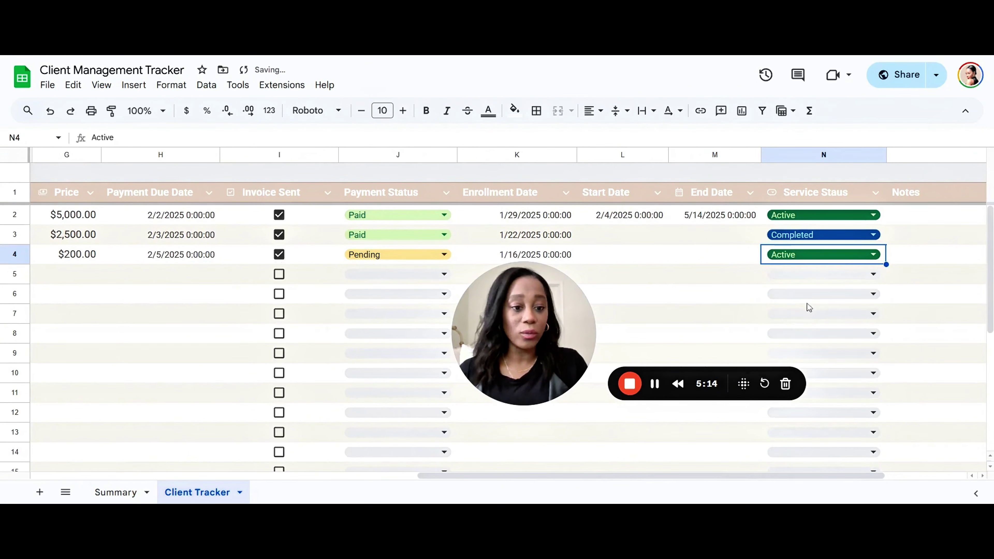
Step: Review the active client count and Pending Payments formula on the Summary sheet, comparing the latter with the Client Tracker's price and payment columns
left_click_drag(417, 476, 188, 476)
left_click(116, 492)
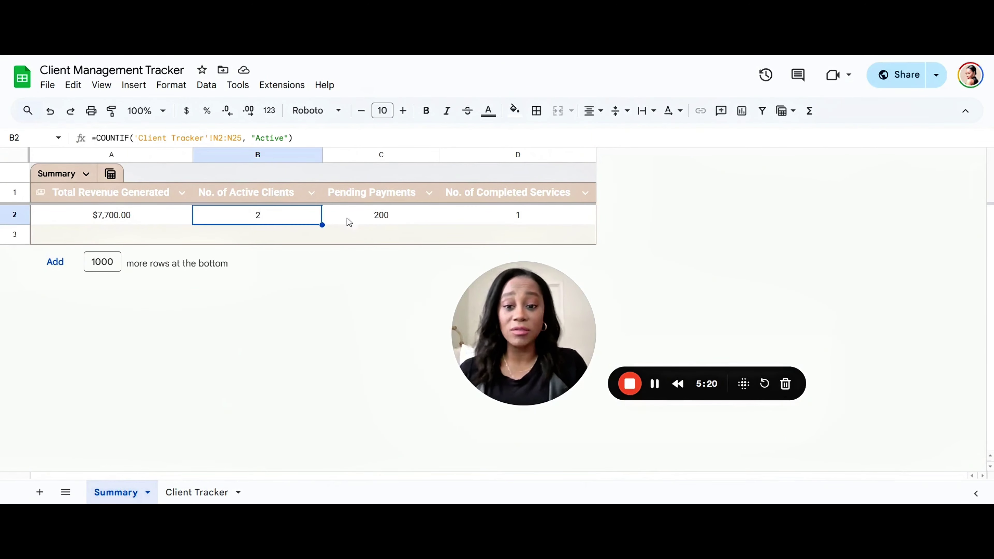
left_click(395, 222)
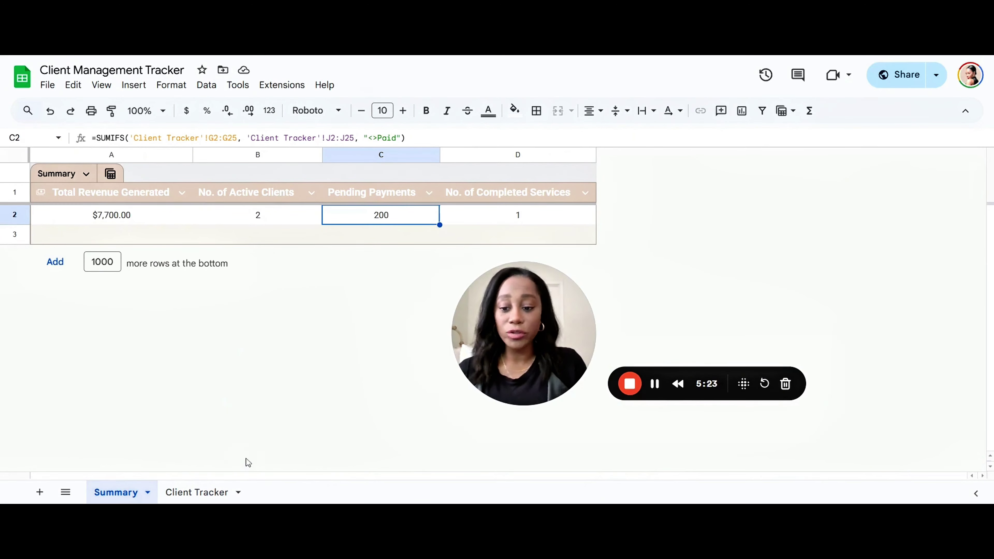
left_click(195, 493)
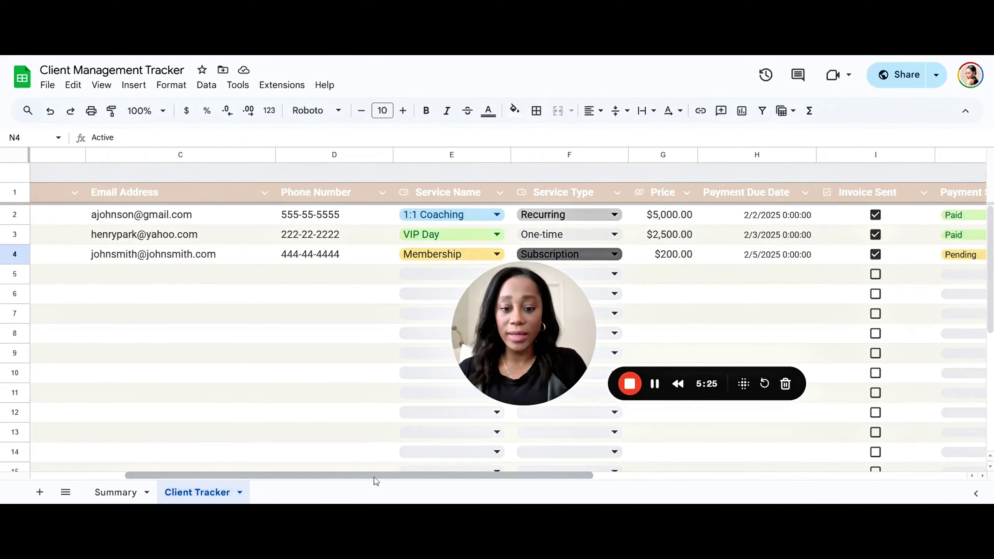
left_click_drag(375, 476, 388, 475)
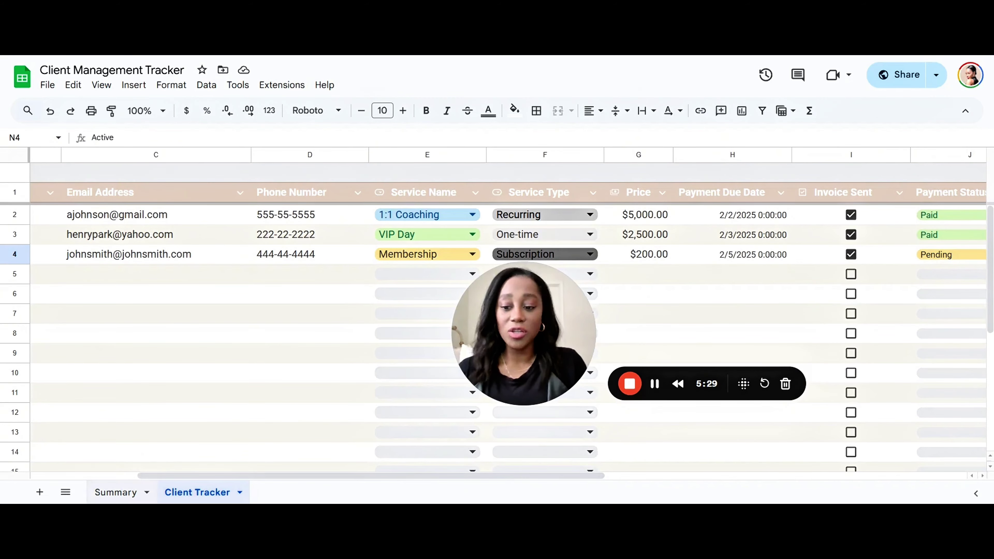
Step: Inspect the No. of Completed Services formula on the Summary sheet and compare it with the Client Tracker's service status column
left_click(116, 492)
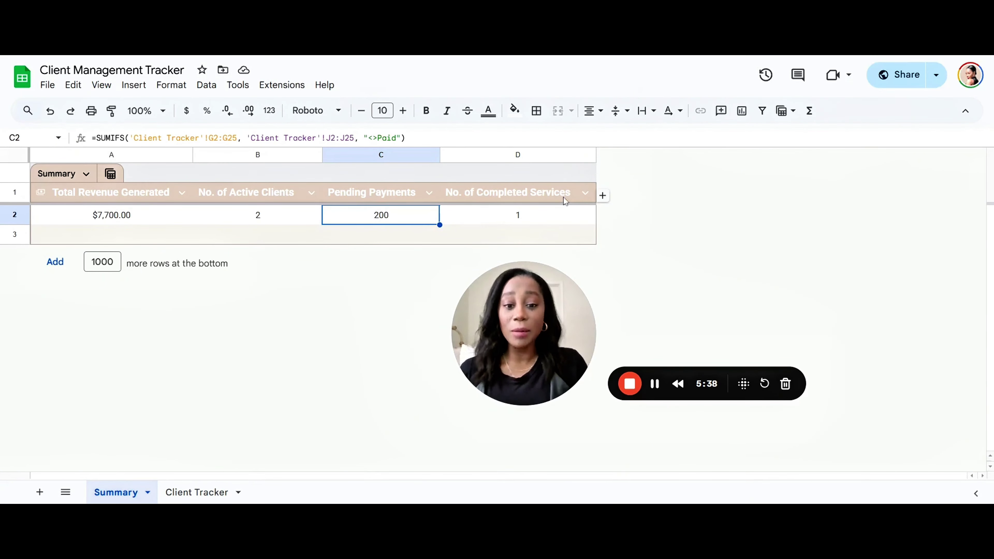
left_click(549, 222)
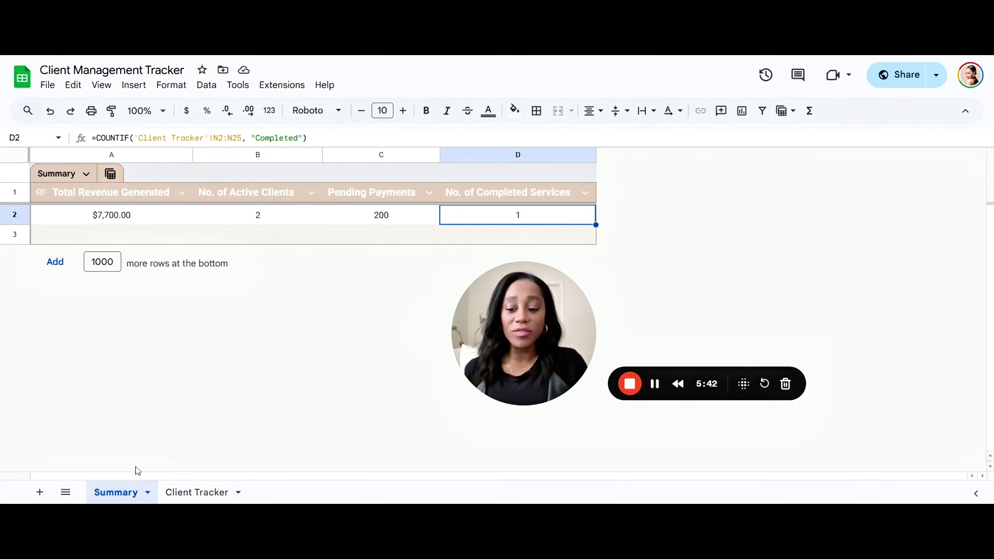
left_click(208, 495)
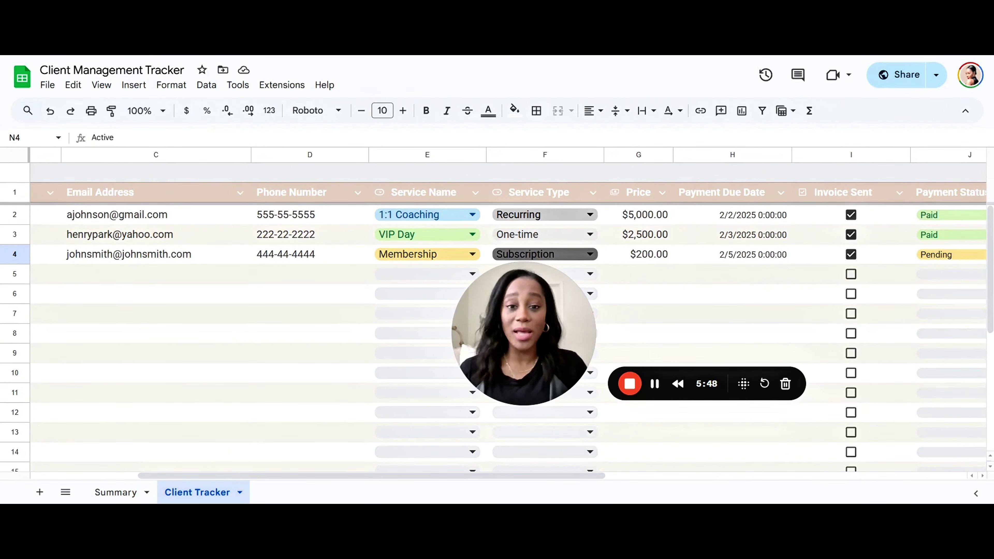
left_click_drag(174, 475, 546, 493)
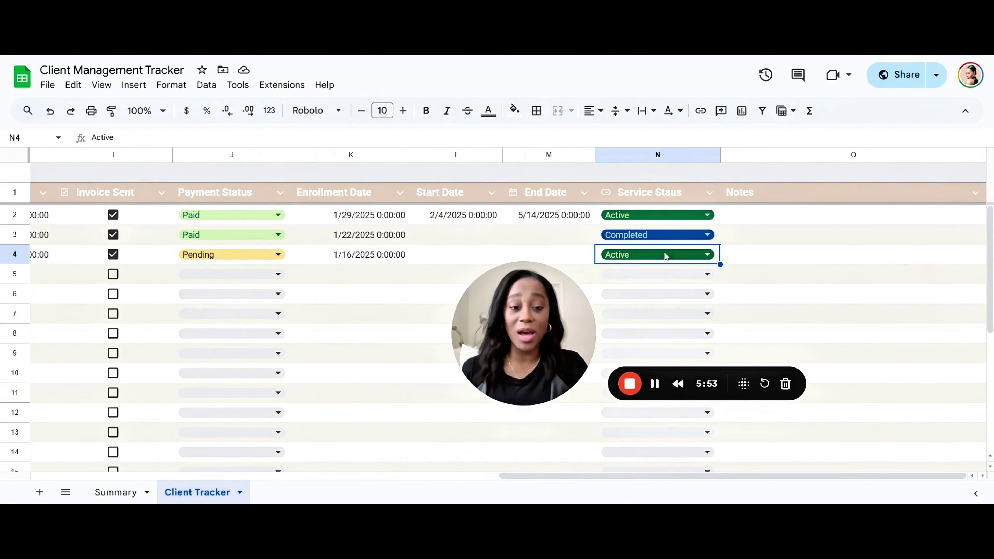